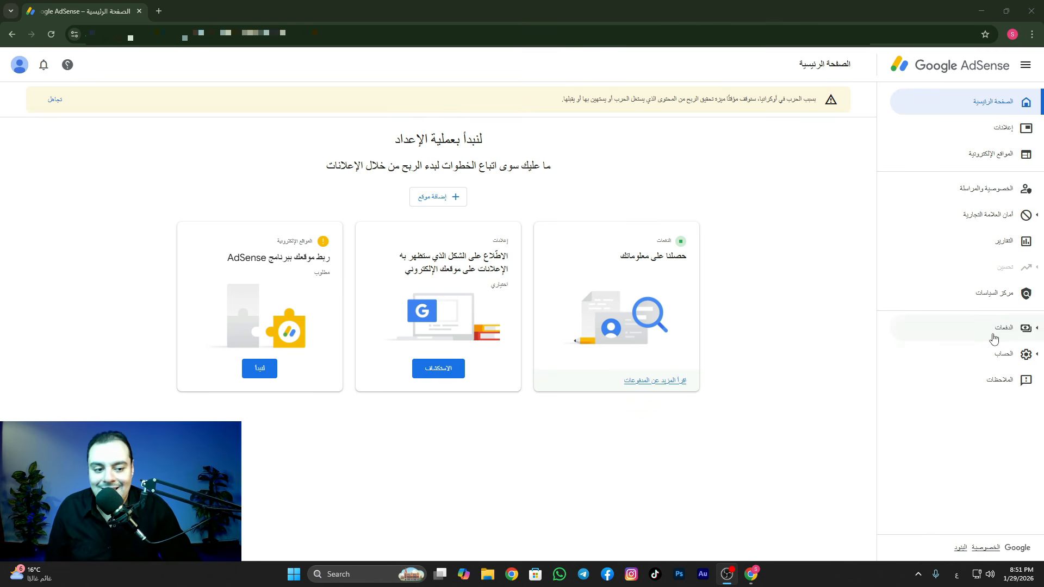
# Step: Open the payments information (معلومات الدفع) and go to its settings management page
pyautogui.click(994, 337)
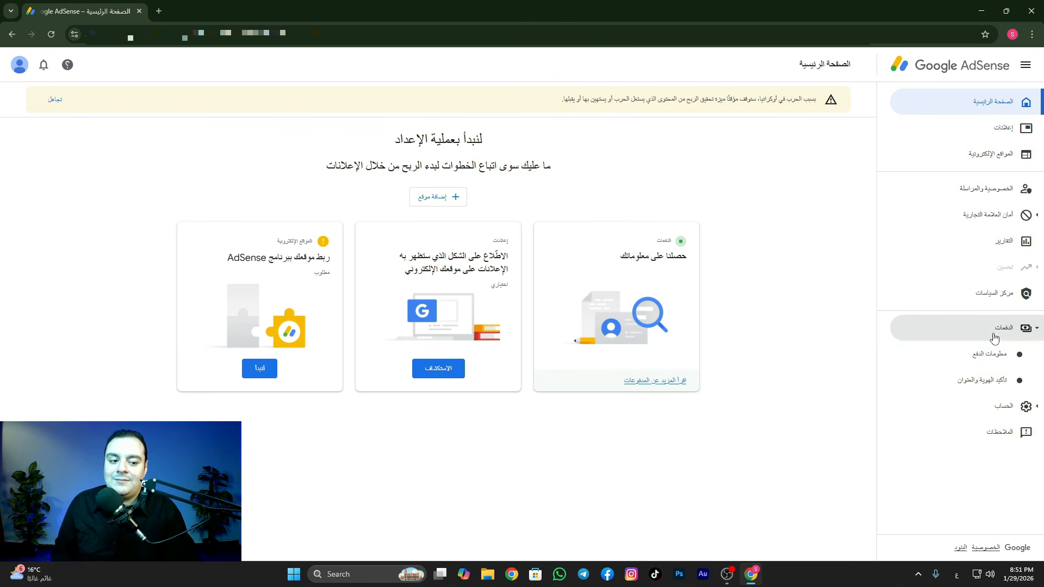
pyautogui.click(996, 360)
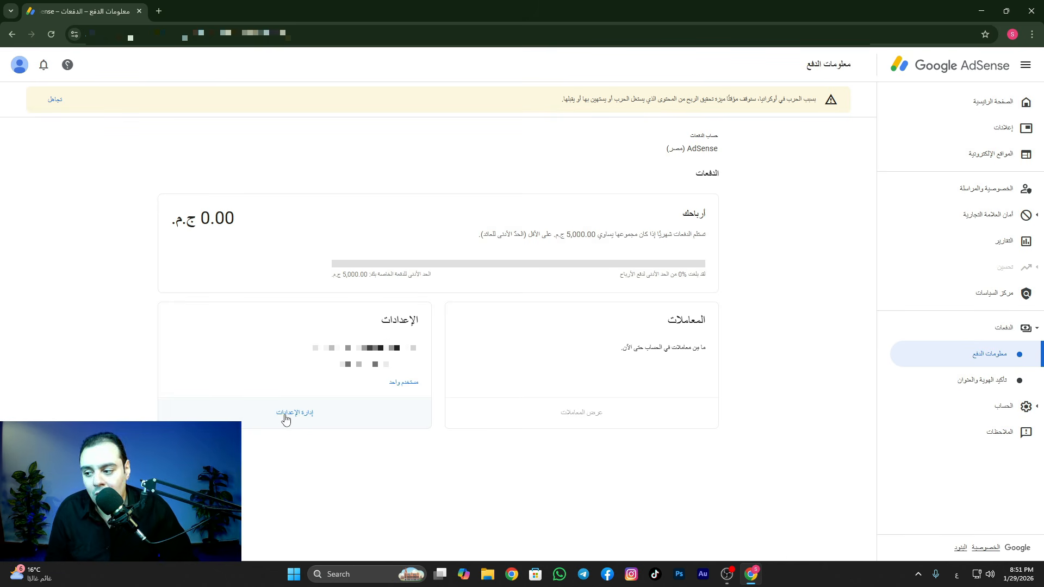
pyautogui.click(287, 417)
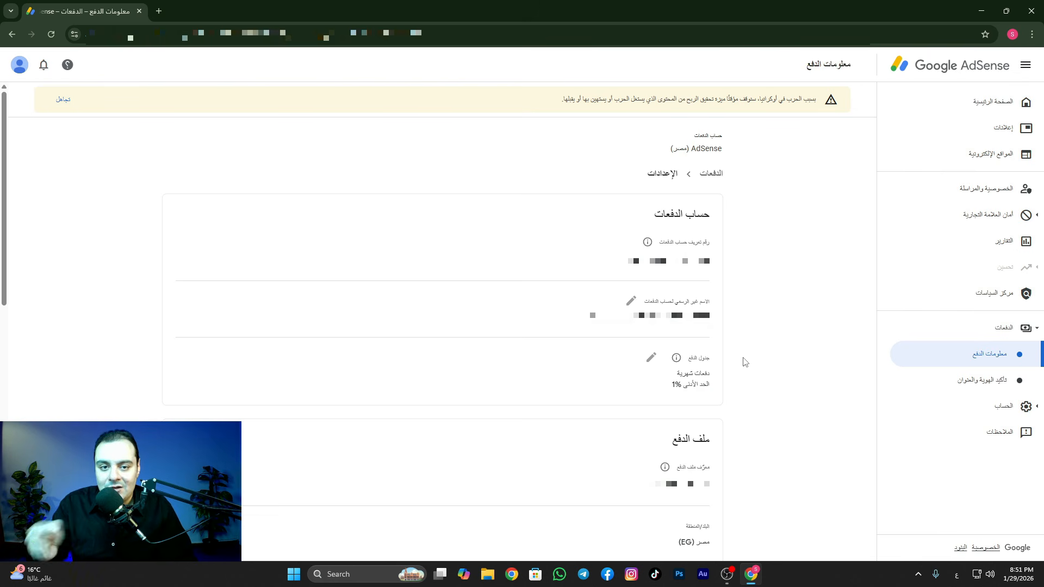
# Step: Open tax information management from the payments profile's United States tax info and start a new tax information form
pyautogui.scroll(-9, 743, 362)
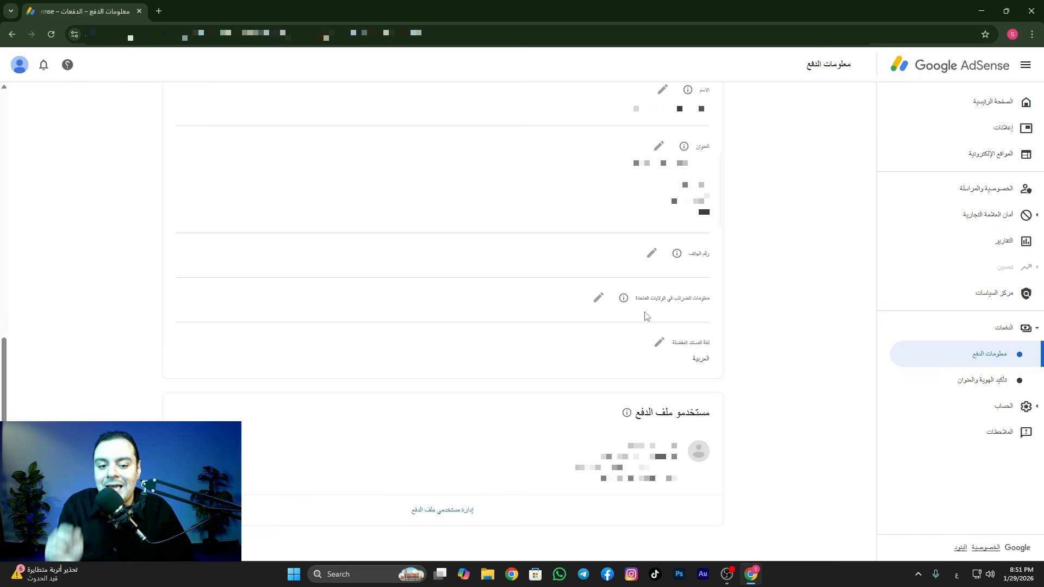
pyautogui.click(595, 304)
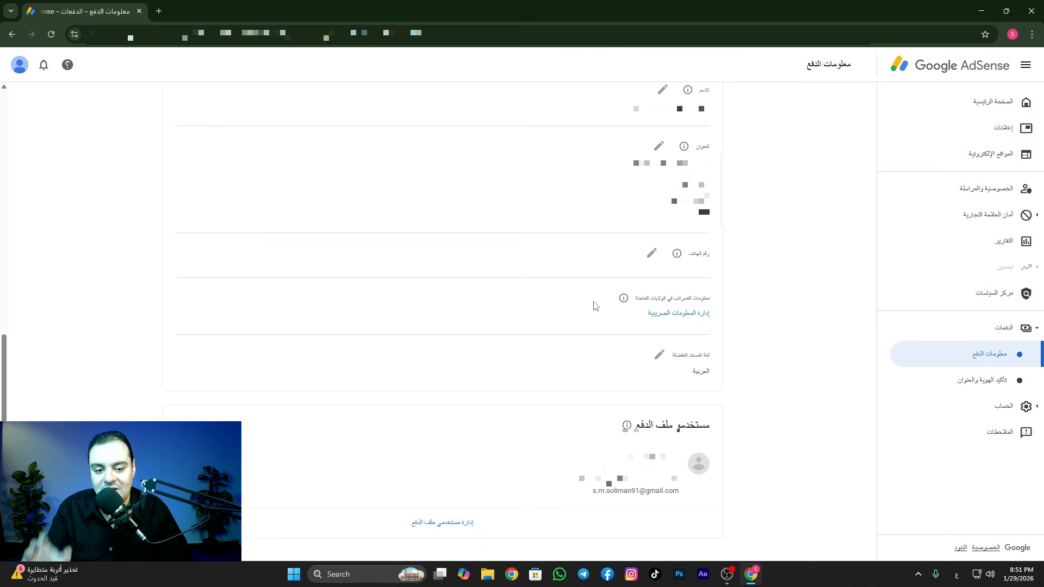
pyautogui.click(691, 316)
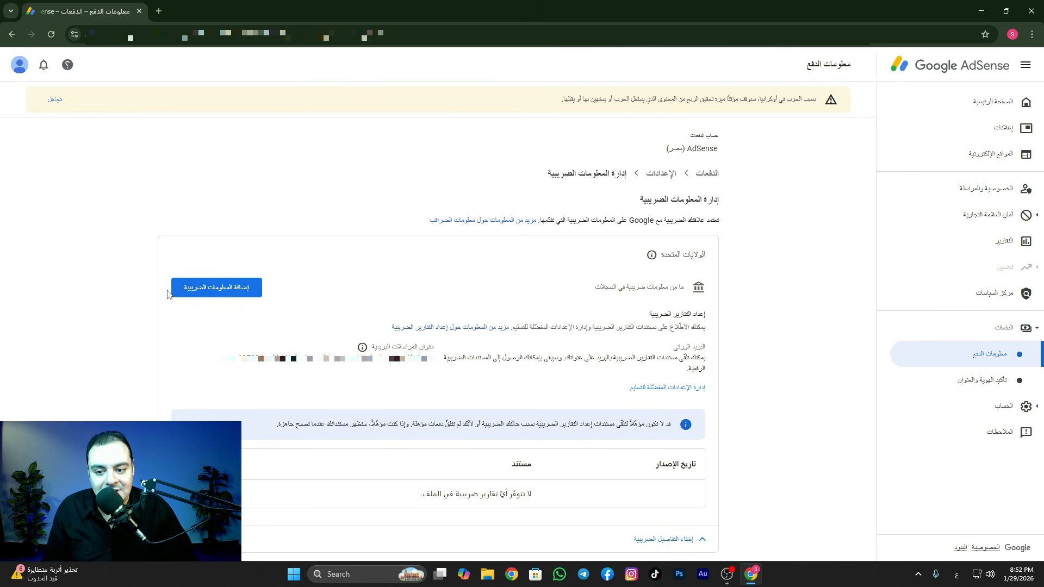
pyautogui.click(214, 291)
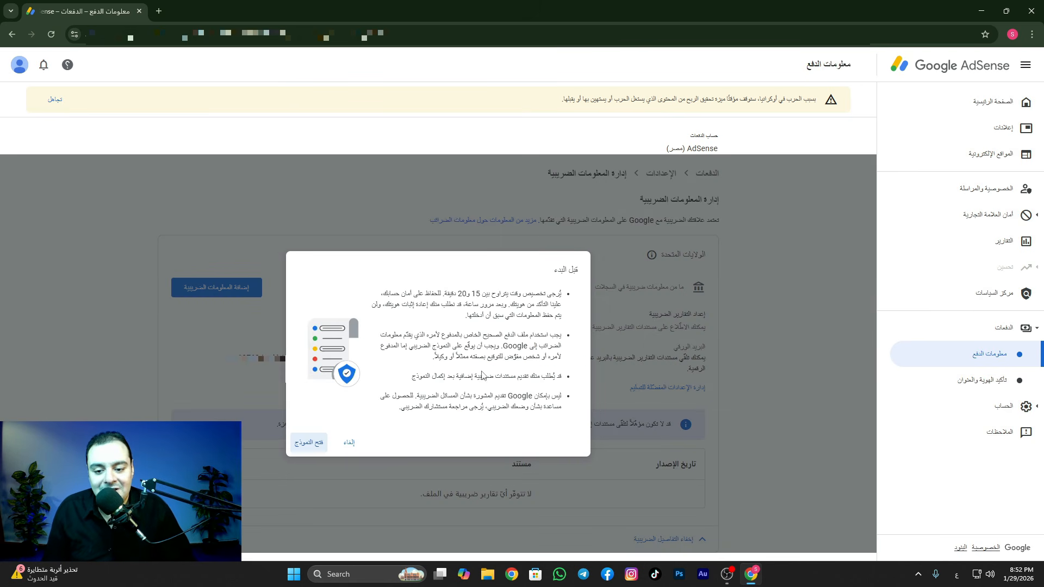
pyautogui.click(314, 444)
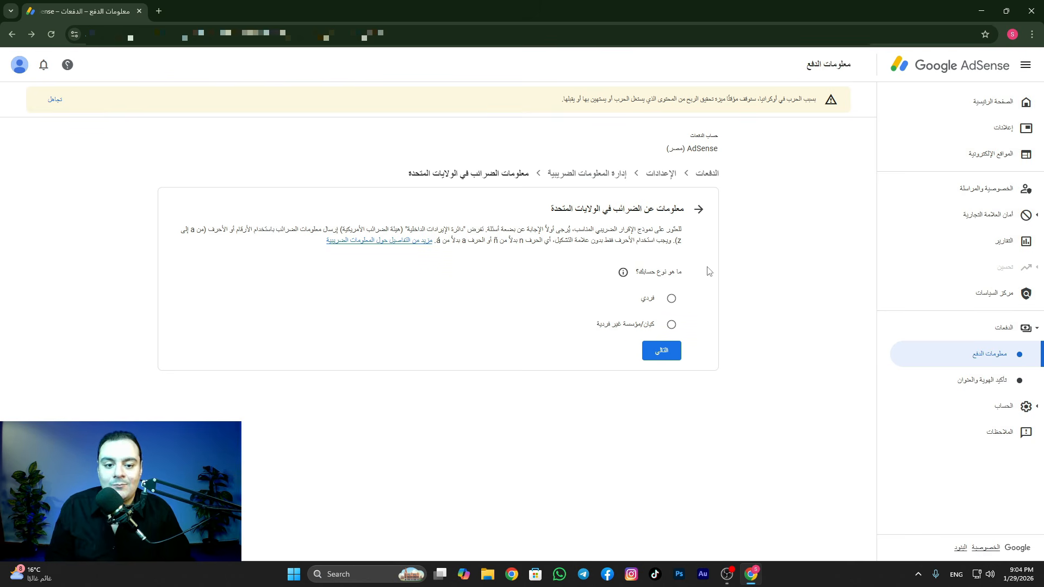
# Step: Declare an individual (فردي) account that is not a US citizen or resident, choose W-8BEN and open that form
pyautogui.click(671, 299)
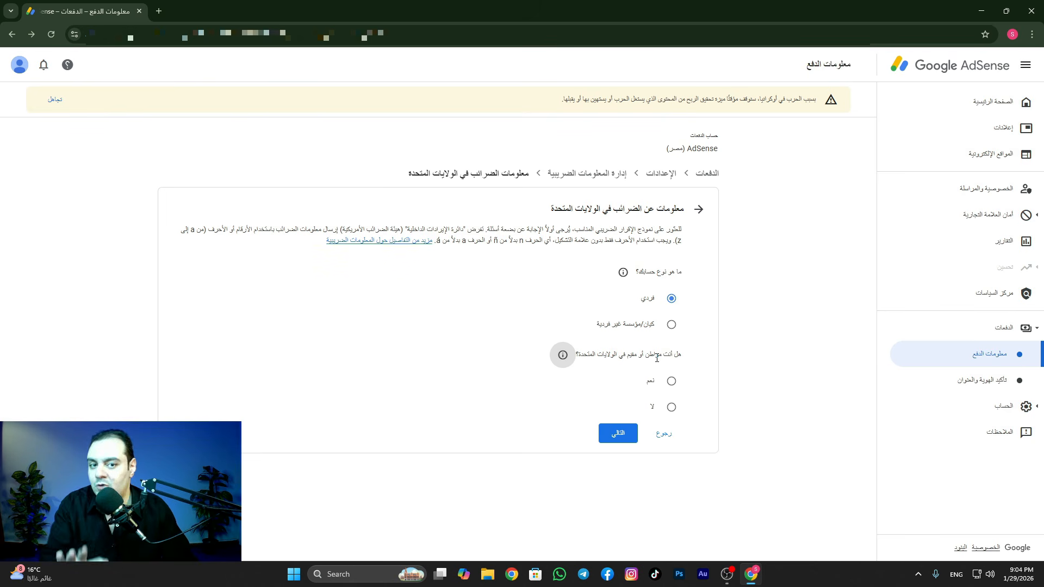
pyautogui.click(671, 407)
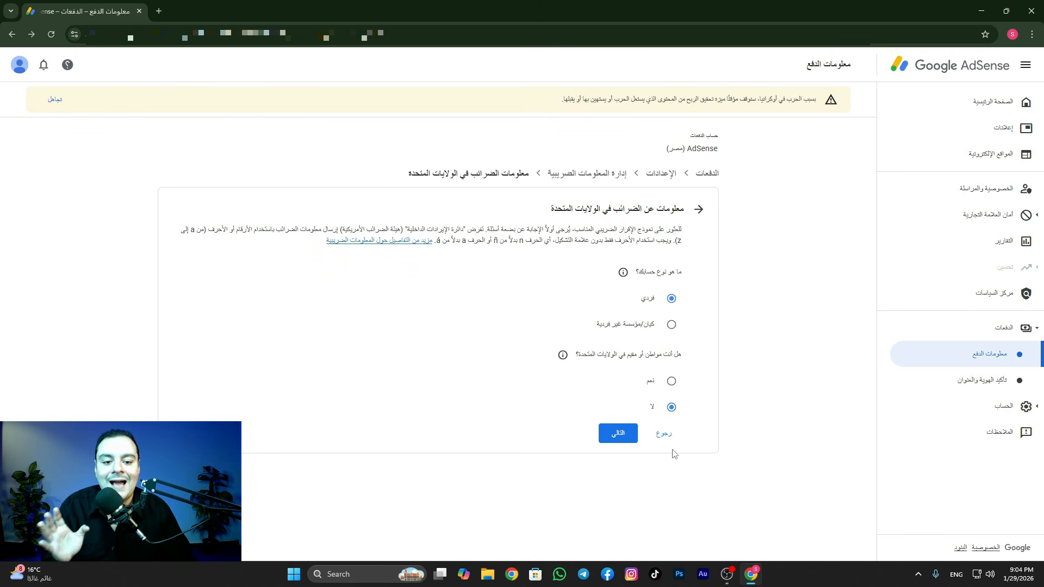
pyautogui.click(614, 439)
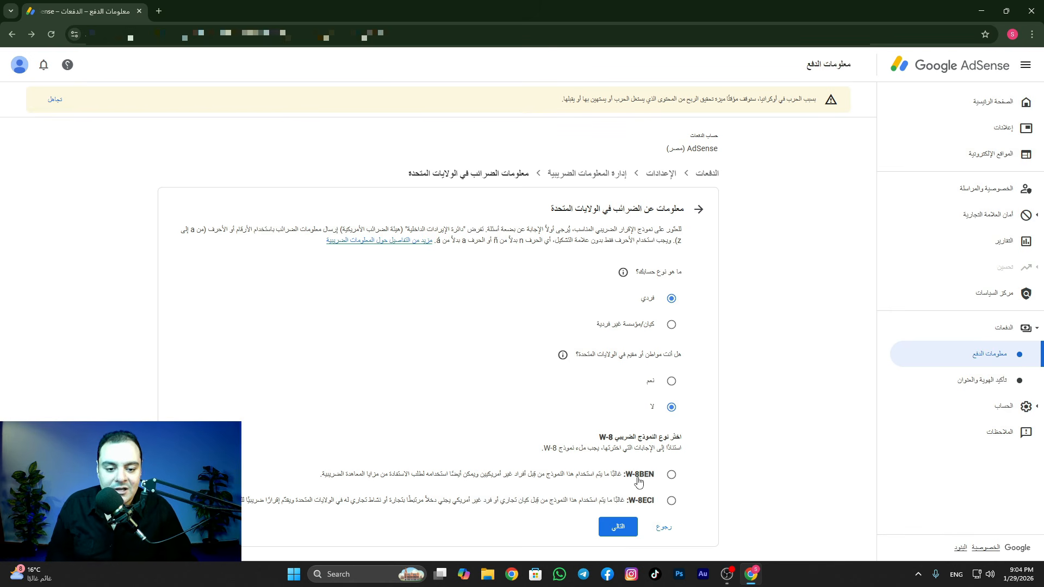
pyautogui.click(671, 474)
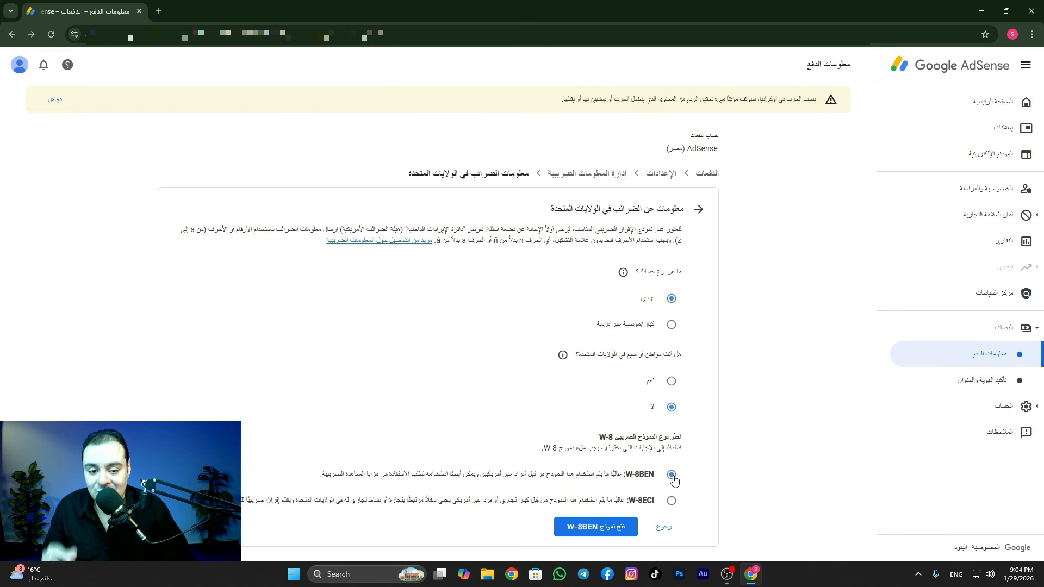
pyautogui.click(604, 535)
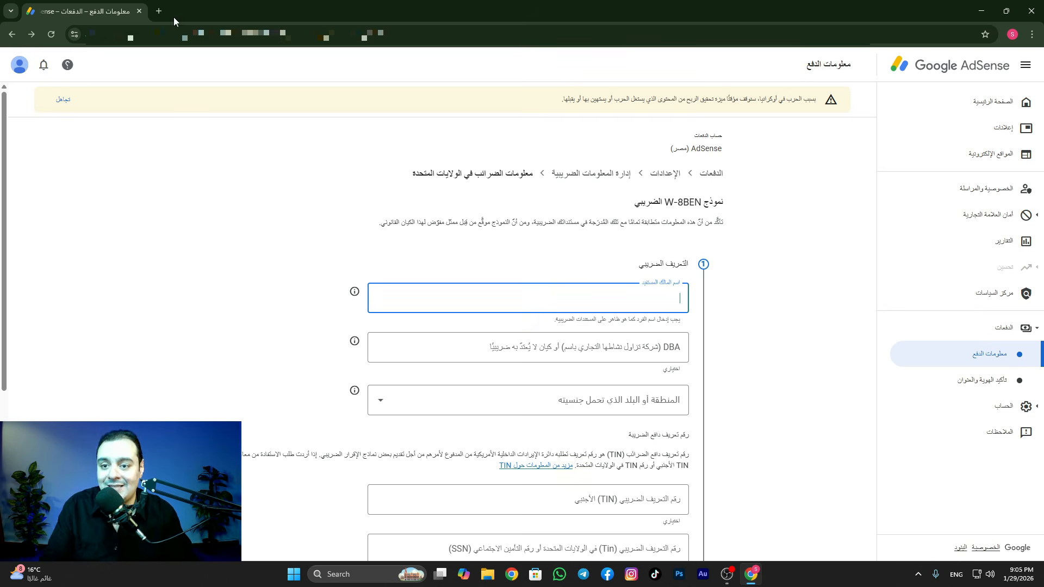
# Step: Open Google AdSense in a second browser tab and bring up the payments profile's name and address in the payment settings
pyautogui.click(159, 11)
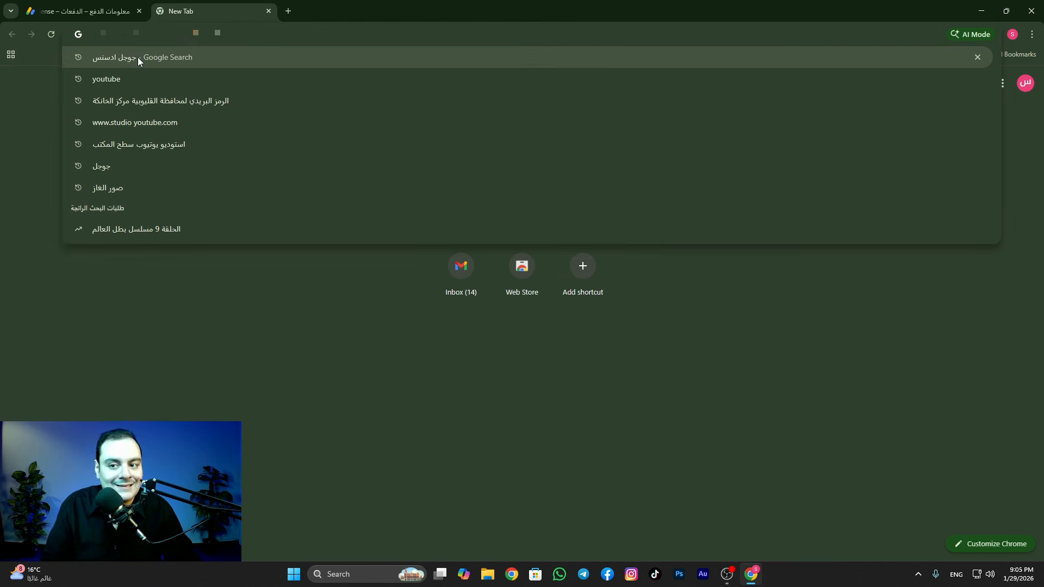
pyautogui.click(138, 57)
pyautogui.click(866, 165)
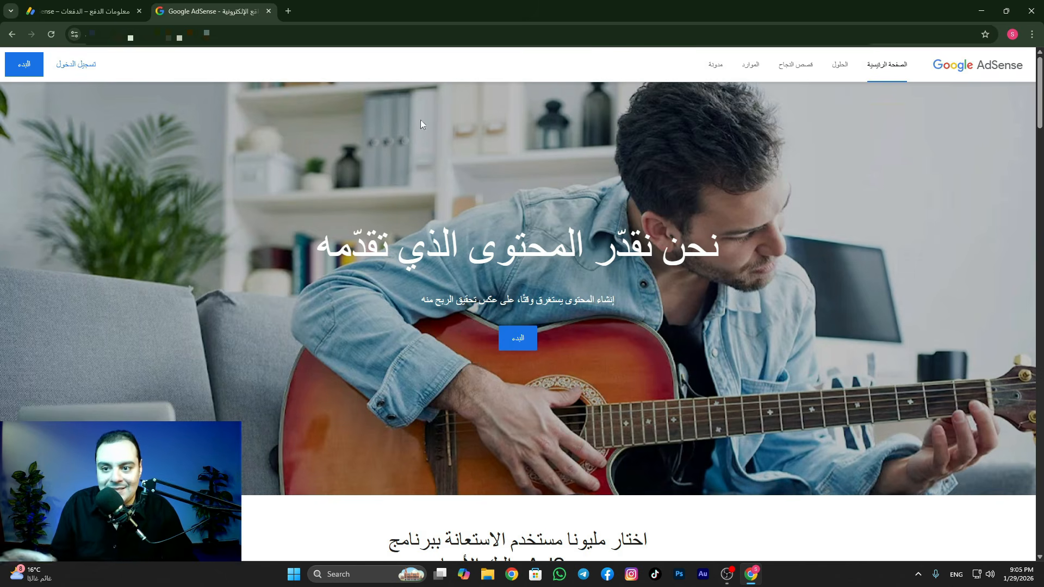
pyautogui.click(85, 66)
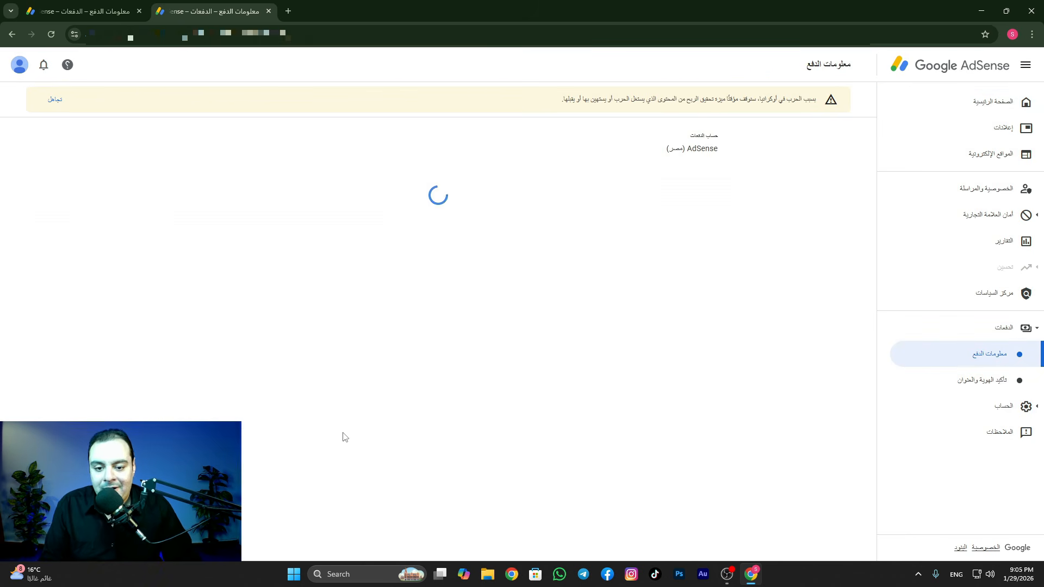
pyautogui.click(293, 427)
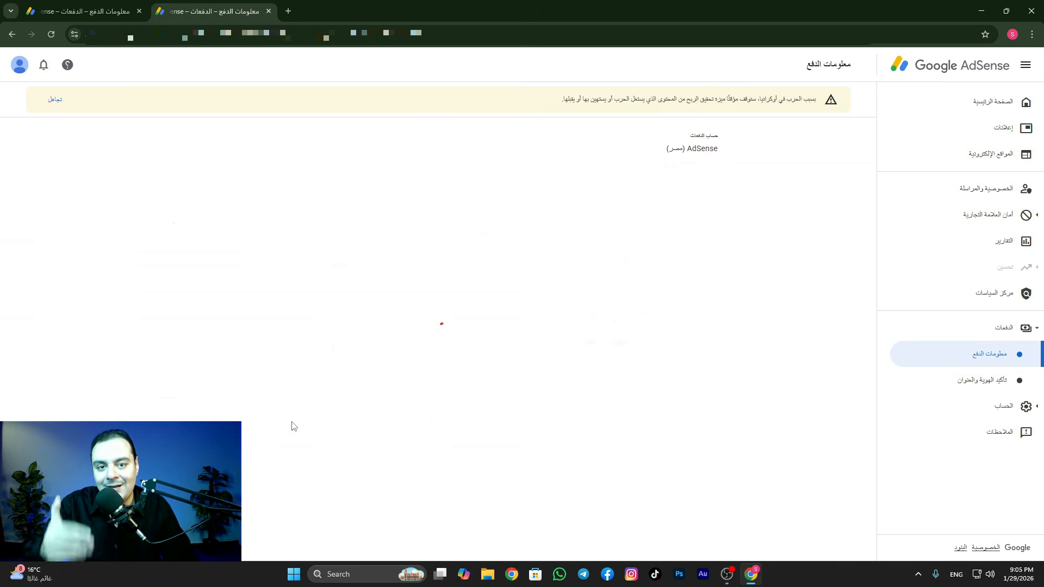
pyautogui.scroll(-8, 492, 441)
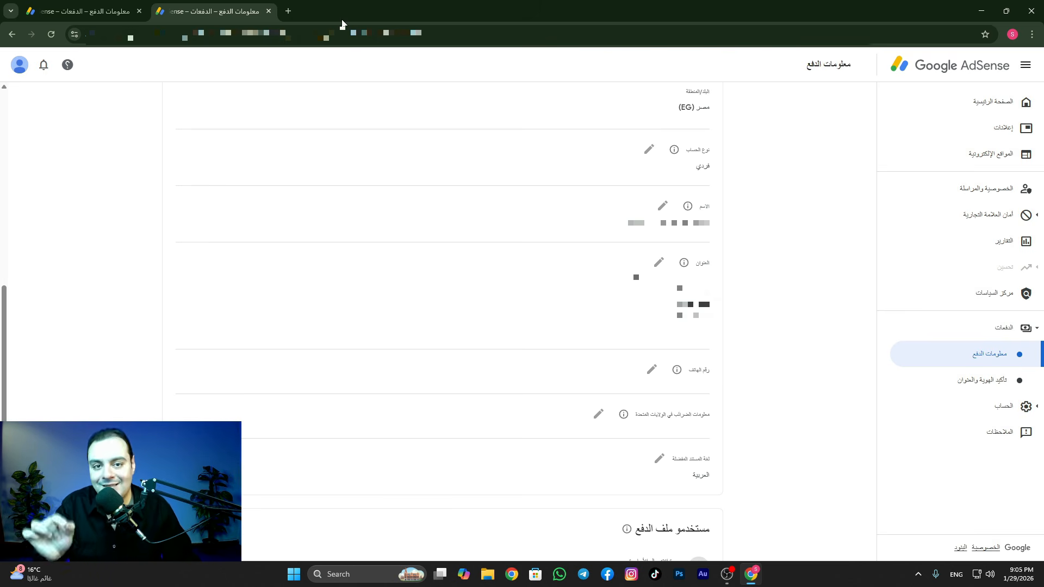
# Step: Open Google Translate from the Google apps in another new browser tab
pyautogui.click(292, 12)
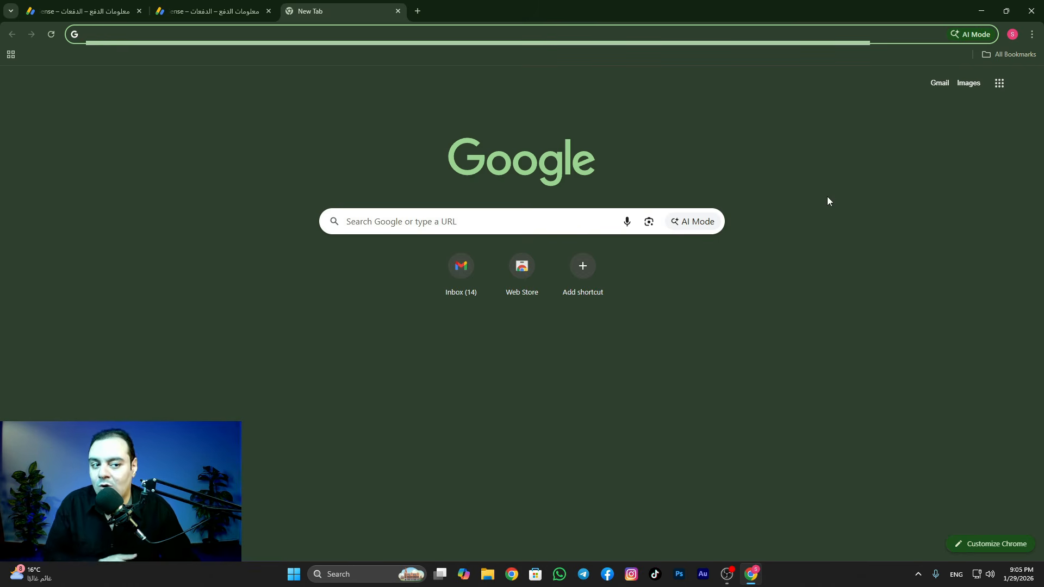
pyautogui.click(998, 83)
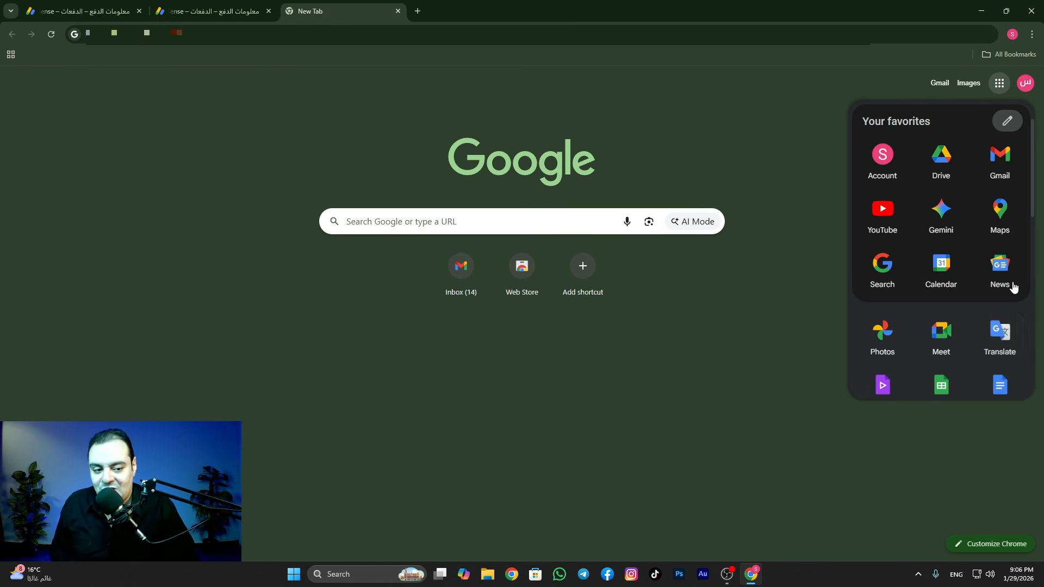
pyautogui.click(1001, 343)
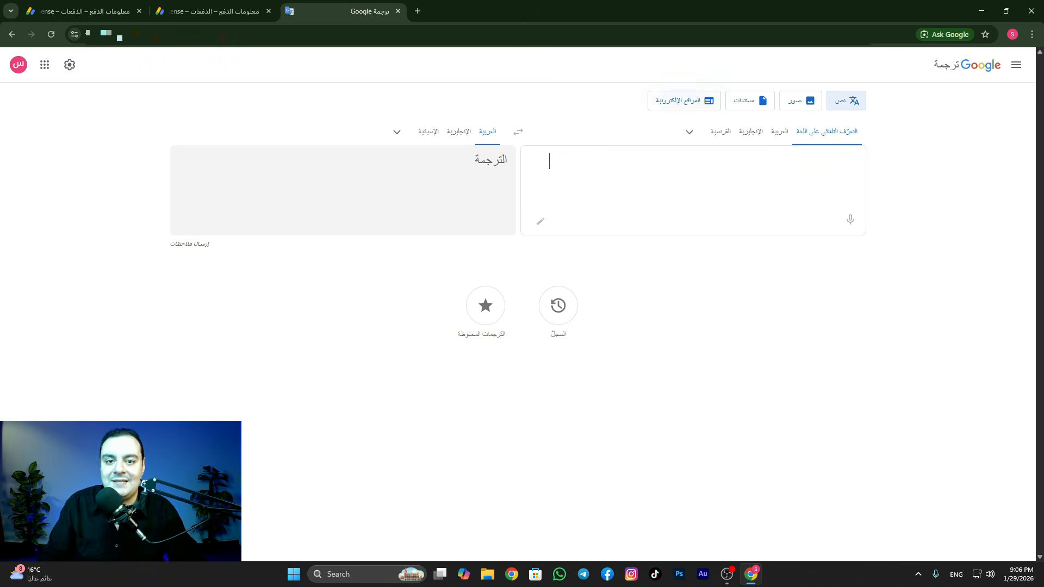
# Step: Copy the profile's full name from AdSense into Google Translate, translate it to English and add a new line
pyautogui.hotkey('ctrl', 'shift', 'Tab')
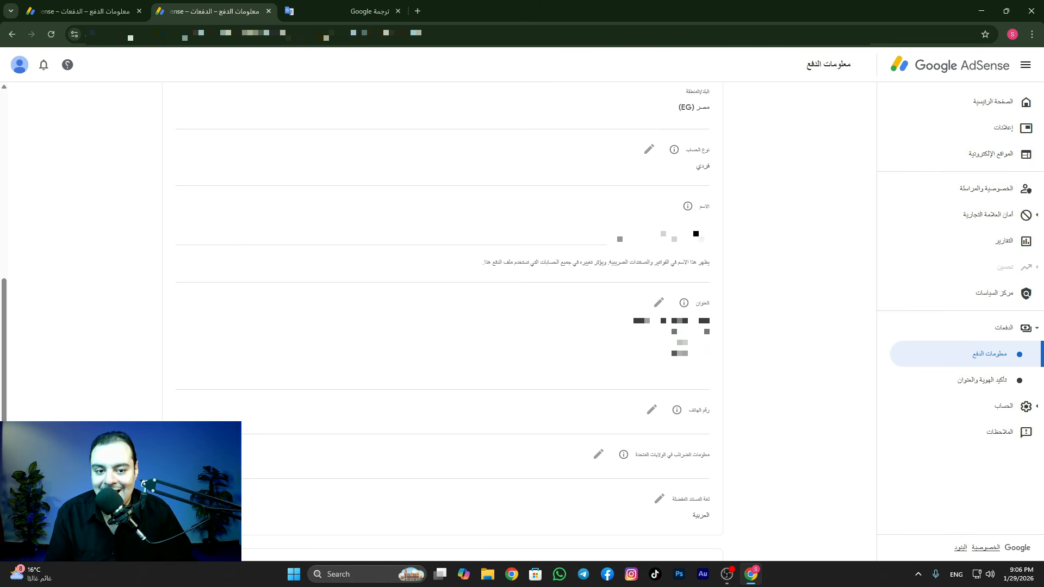
pyautogui.tripleClick(697, 236)
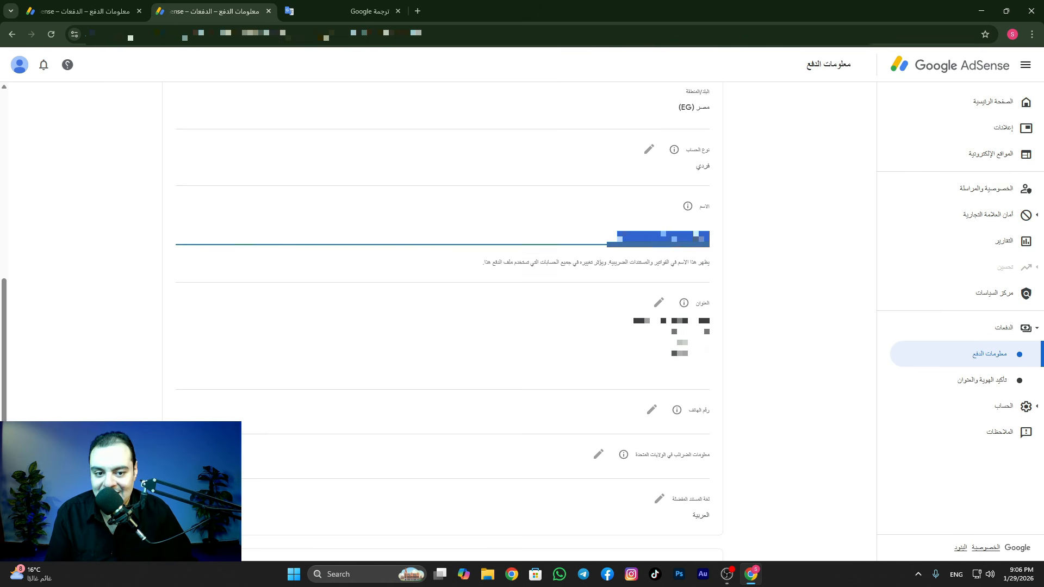
pyautogui.click(353, 5)
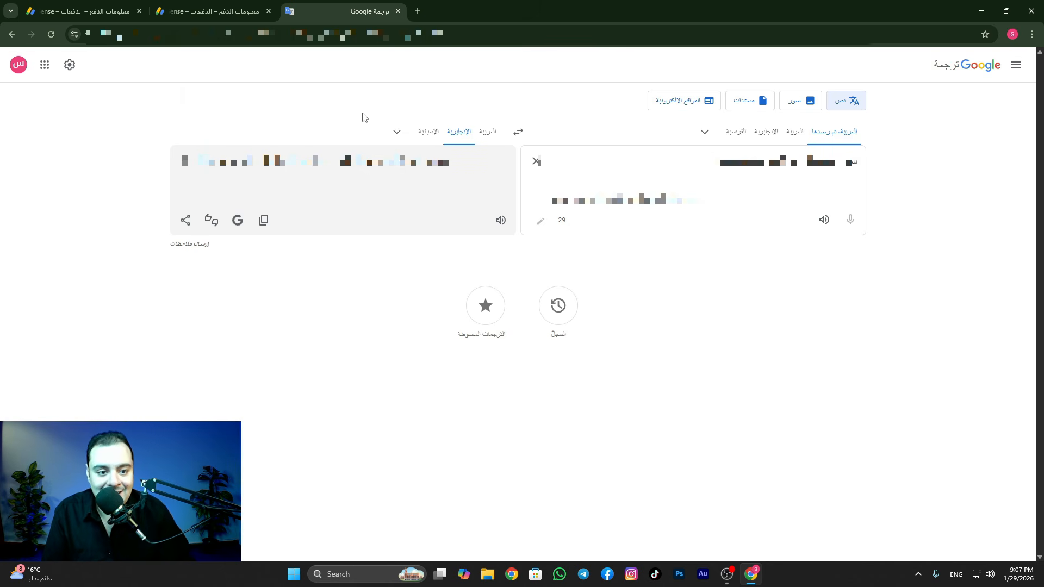
pyautogui.press('Return')
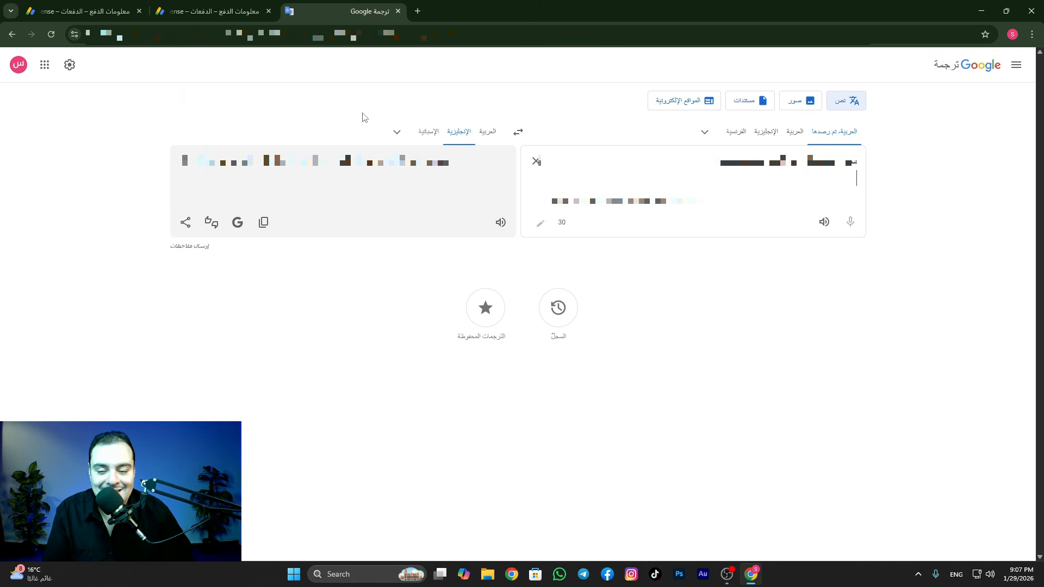
# Step: Copy address line 1 from the AdSense payments profile and add it to the text in Google Translate
pyautogui.click(225, 10)
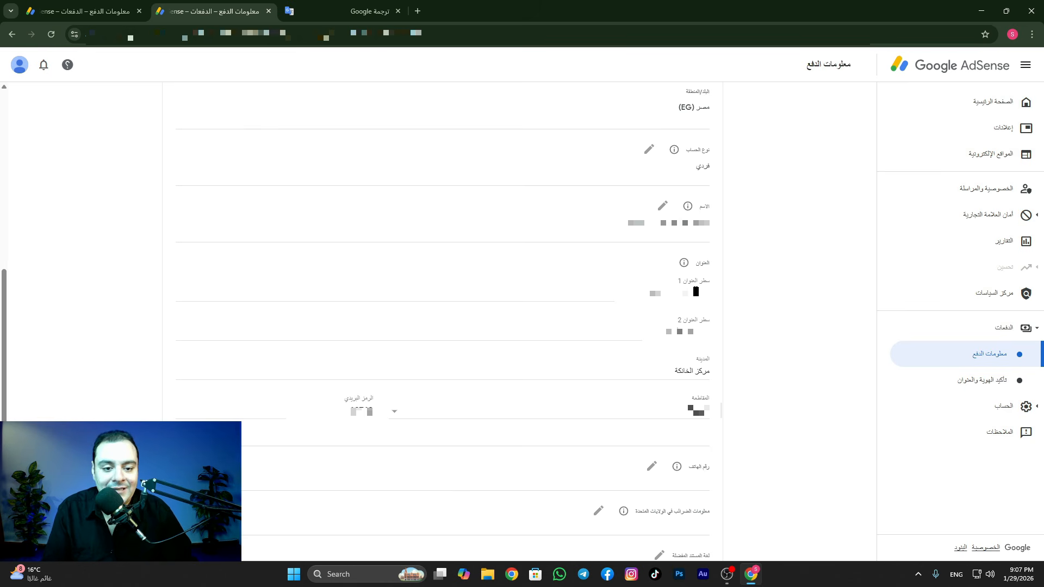
pyautogui.tripleClick(669, 294)
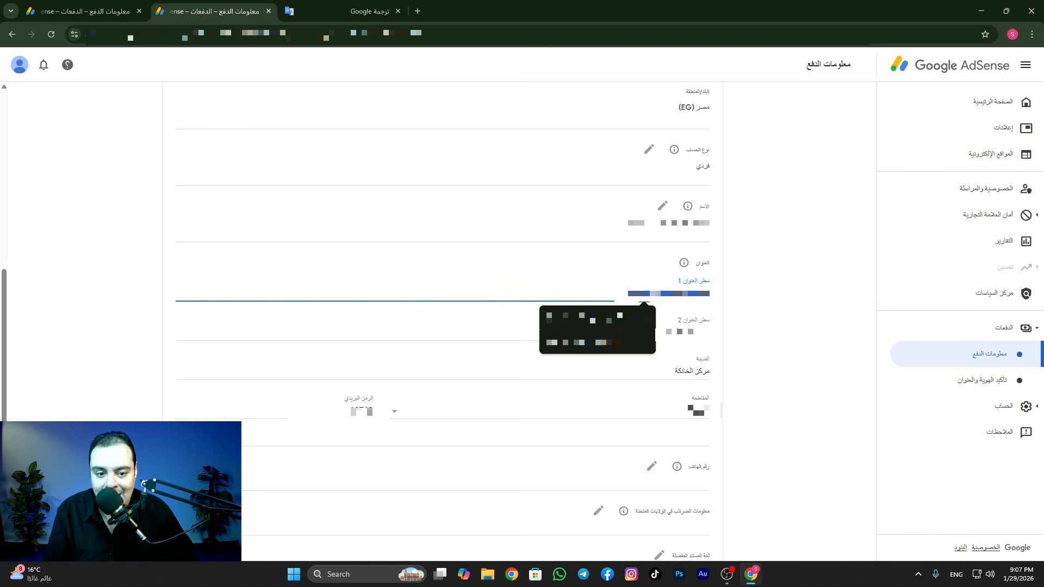
pyautogui.hotkey('ctrl', 'Tab')
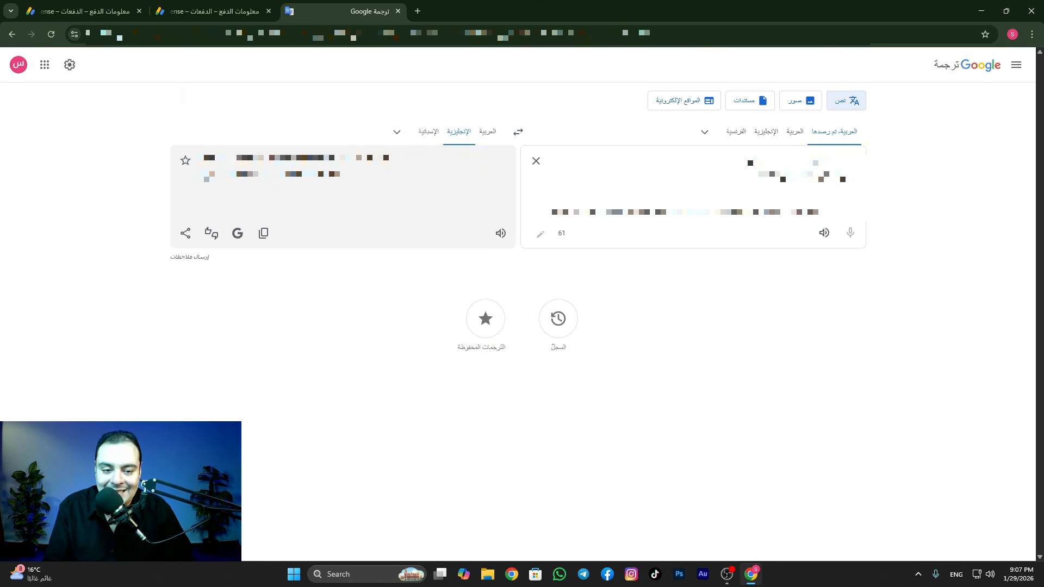
# Step: Copy address line 2 and a further part of the profile's address into Google Translate, each on its own line
pyautogui.hotkey('ctrl', 'shift', 'Tab')
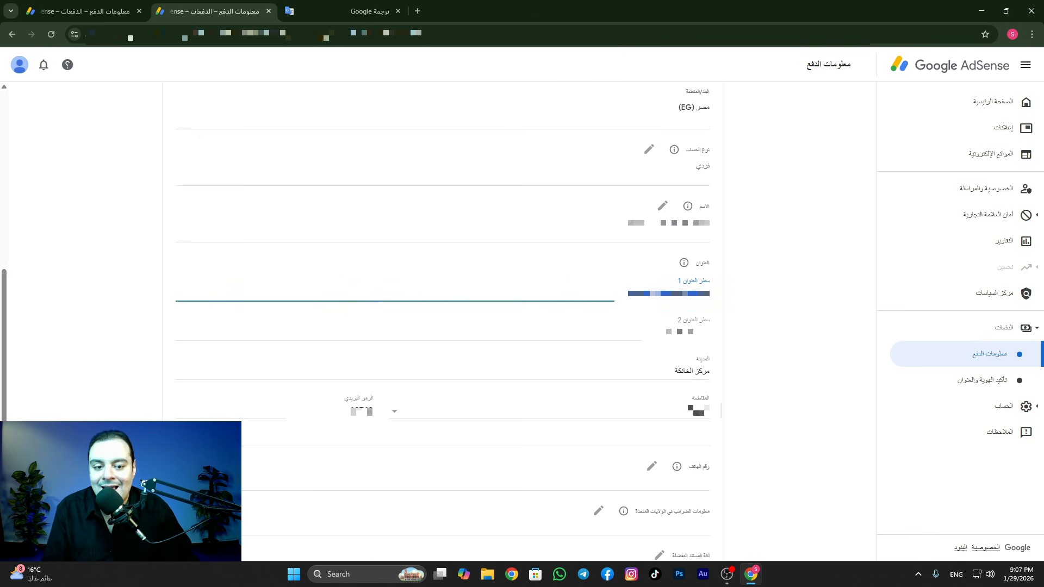
pyautogui.doubleClick(702, 340)
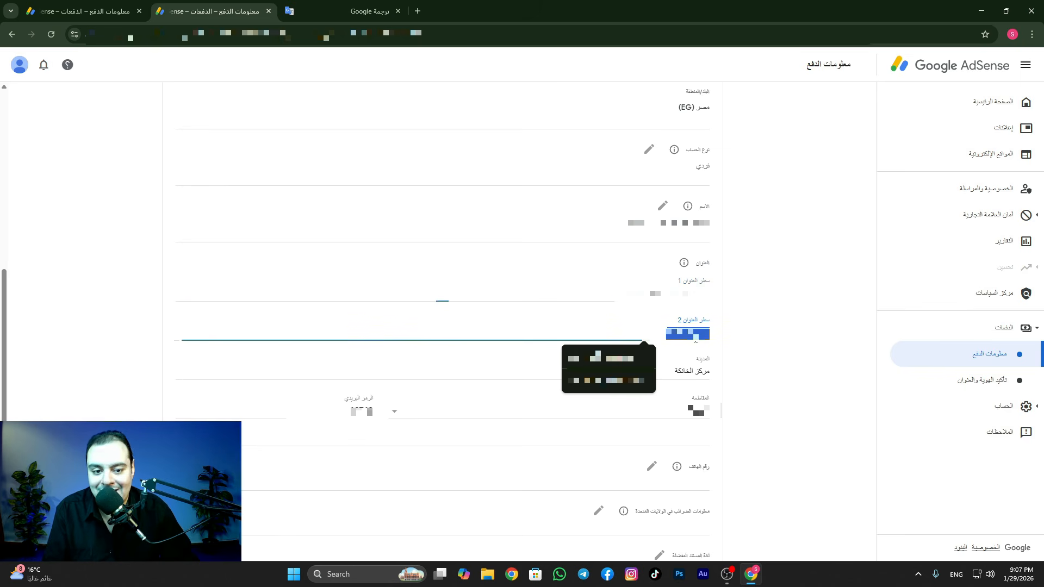
pyautogui.hotkey('ctrl', 'Tab')
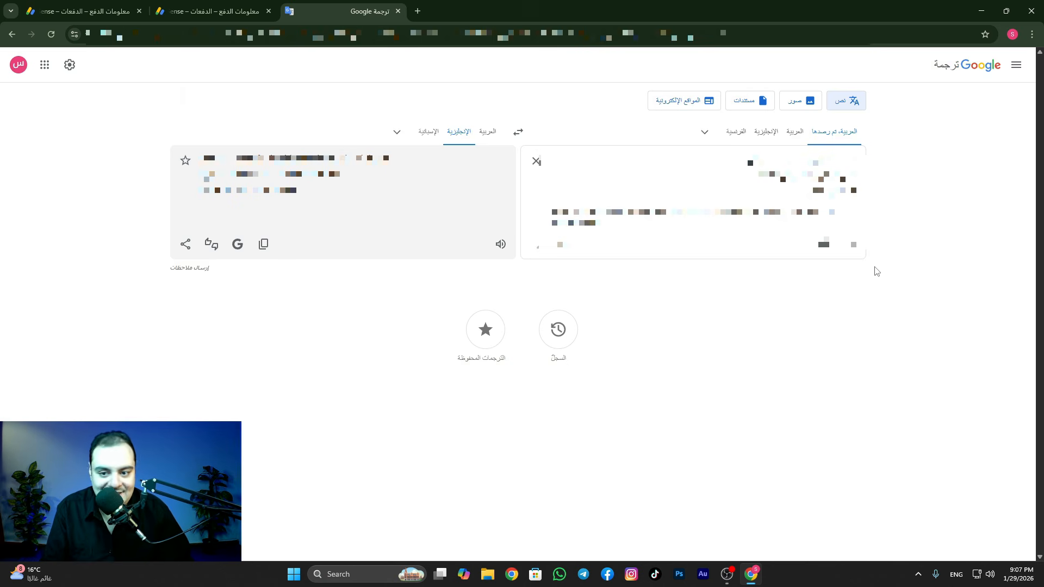
pyautogui.click(222, 6)
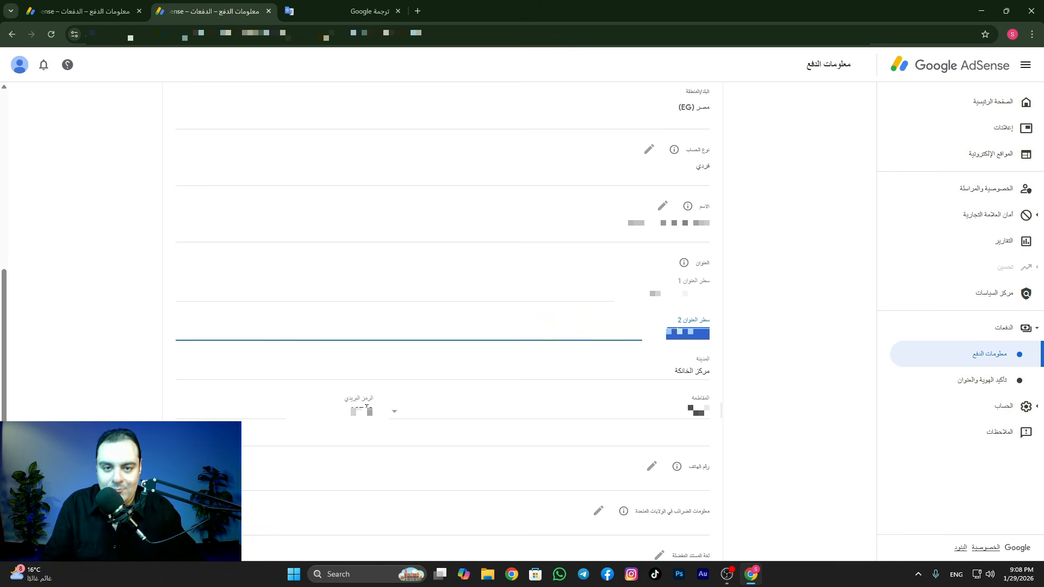
pyautogui.click(348, 11)
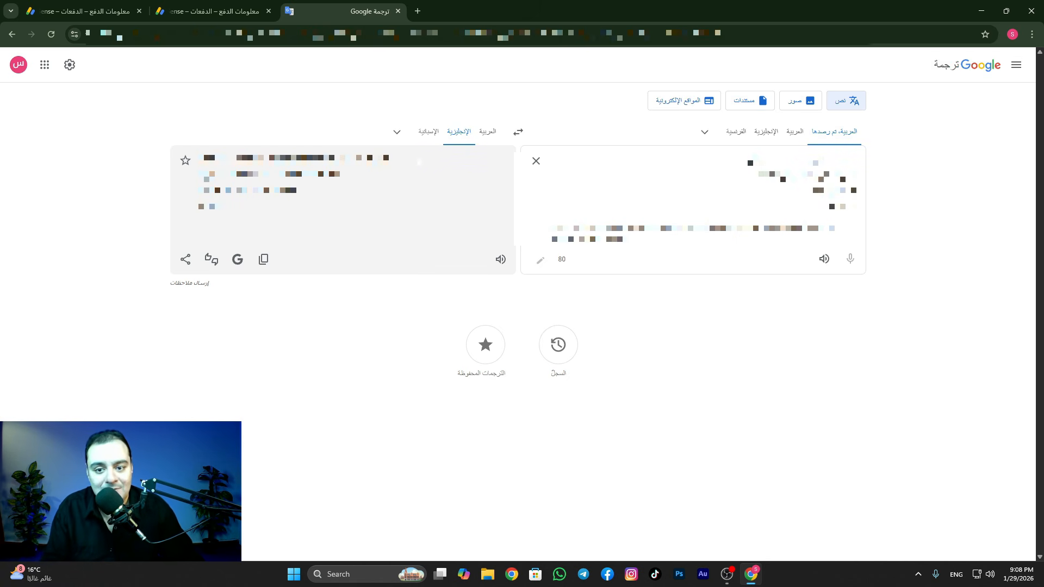
# Step: Copy the translated English name into the beneficial owner's name, set the country of citizenship to Egypt and continue to the address section
pyautogui.moveTo(419, 162); pyautogui.dragTo(182, 95)
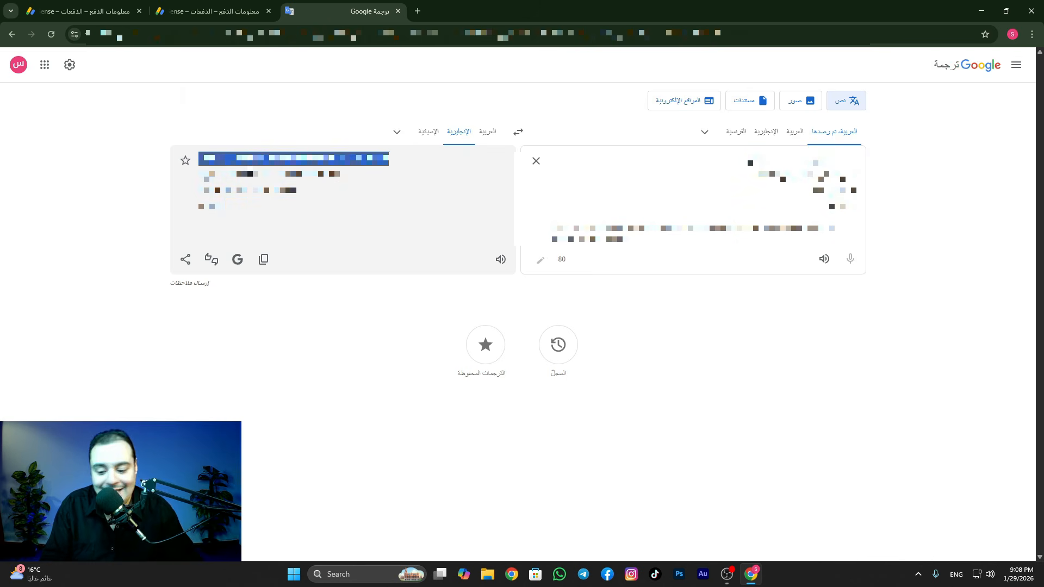
pyautogui.click(97, 11)
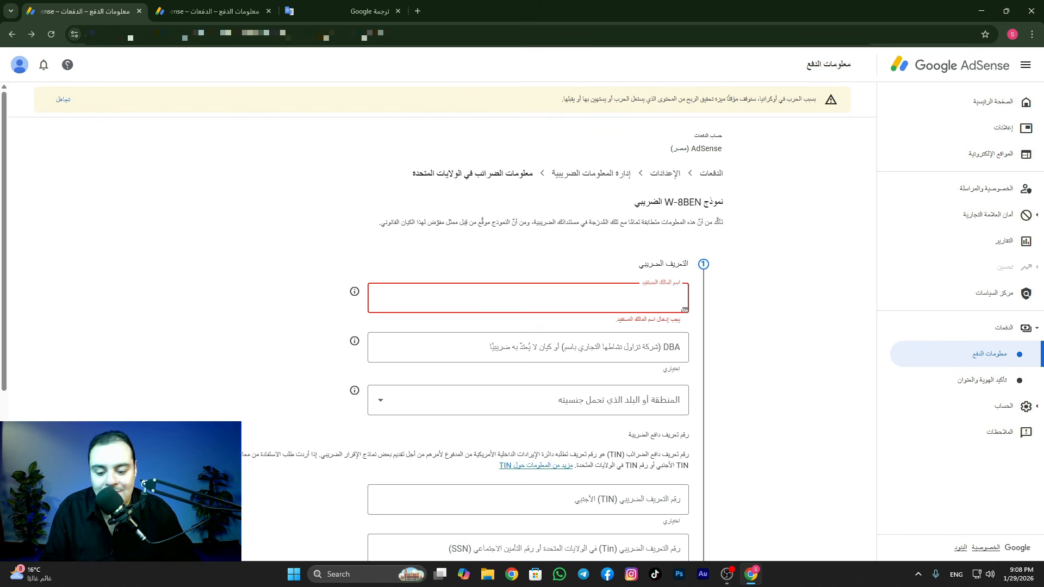
pyautogui.click(684, 310)
pyautogui.hotkey('ctrl', 'v')
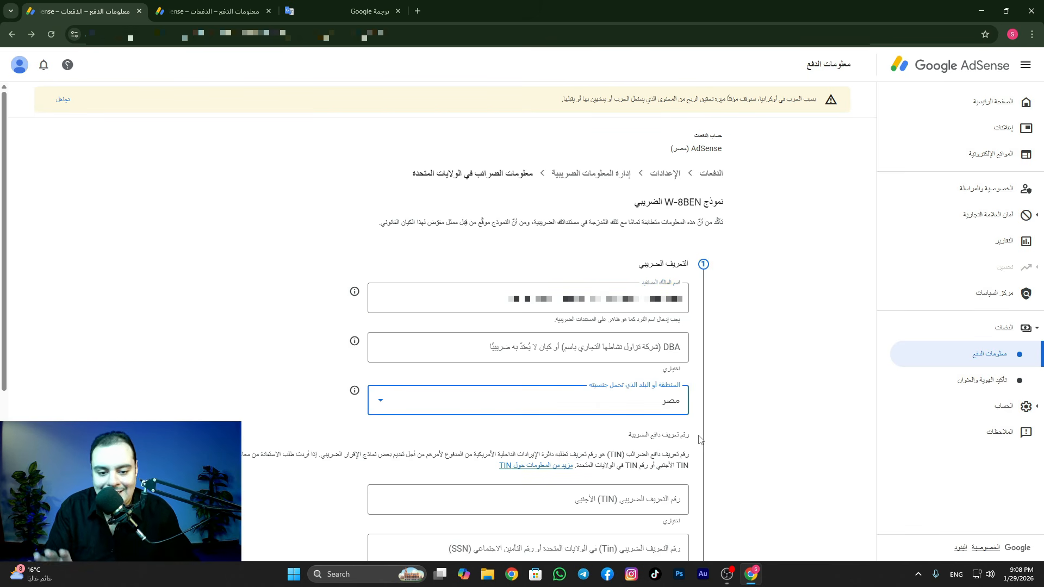
pyautogui.scroll(-5, 698, 467)
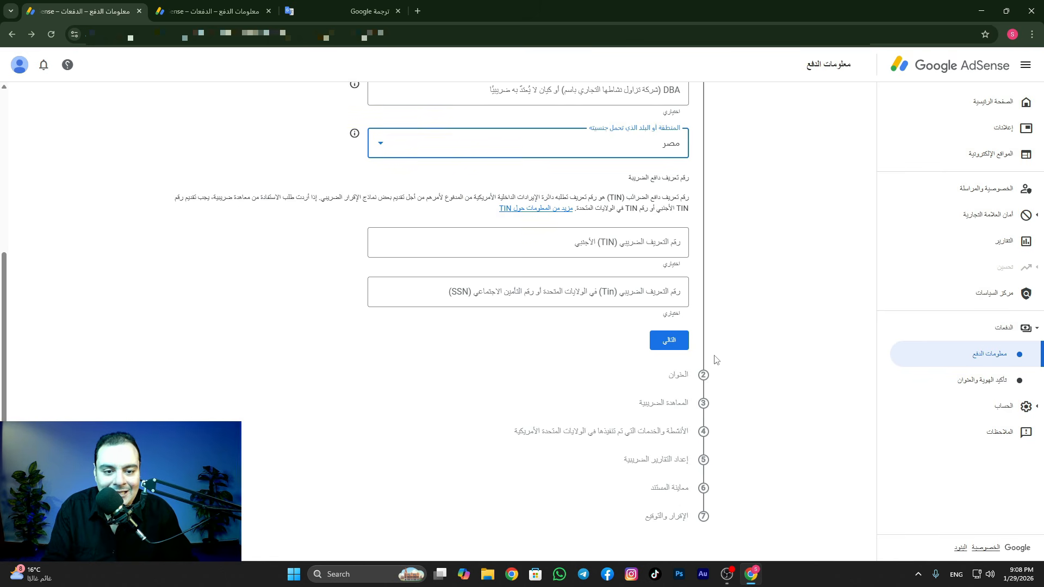
pyautogui.click(672, 344)
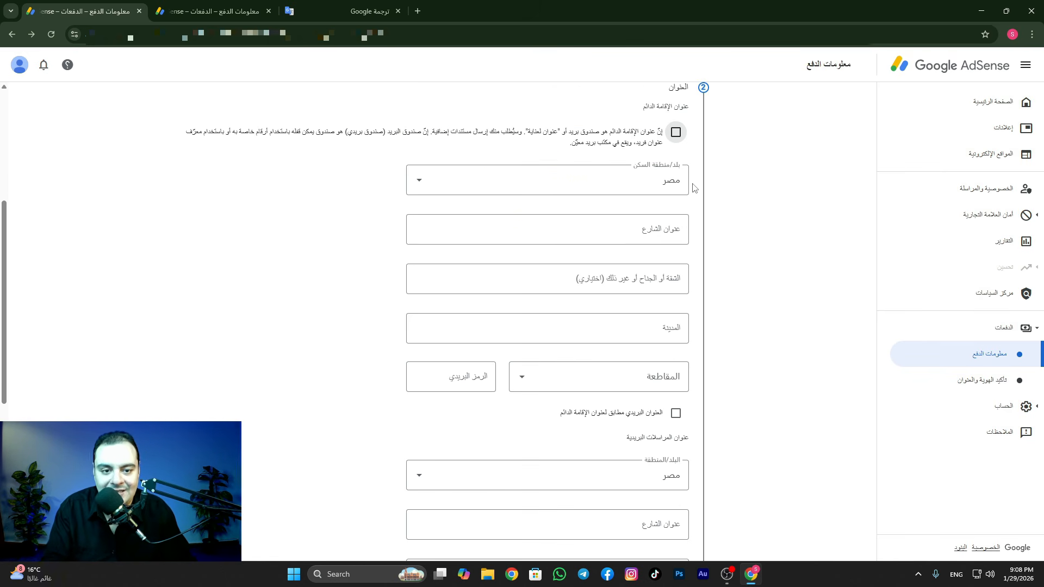
# Step: Copy the translated first address line from Google Translate into the street address of the permanent residence
pyautogui.click(631, 232)
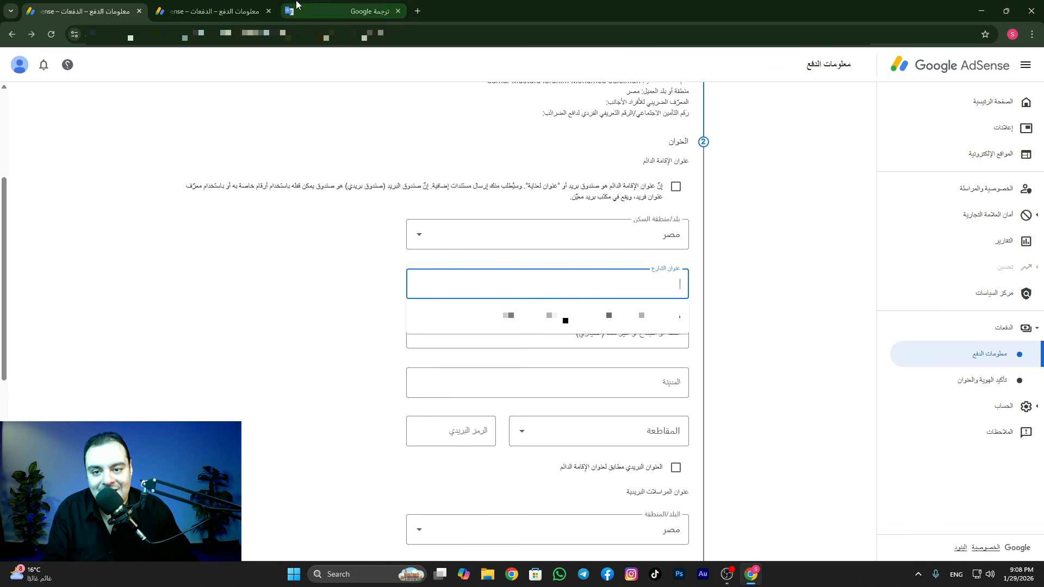
pyautogui.click(346, 8)
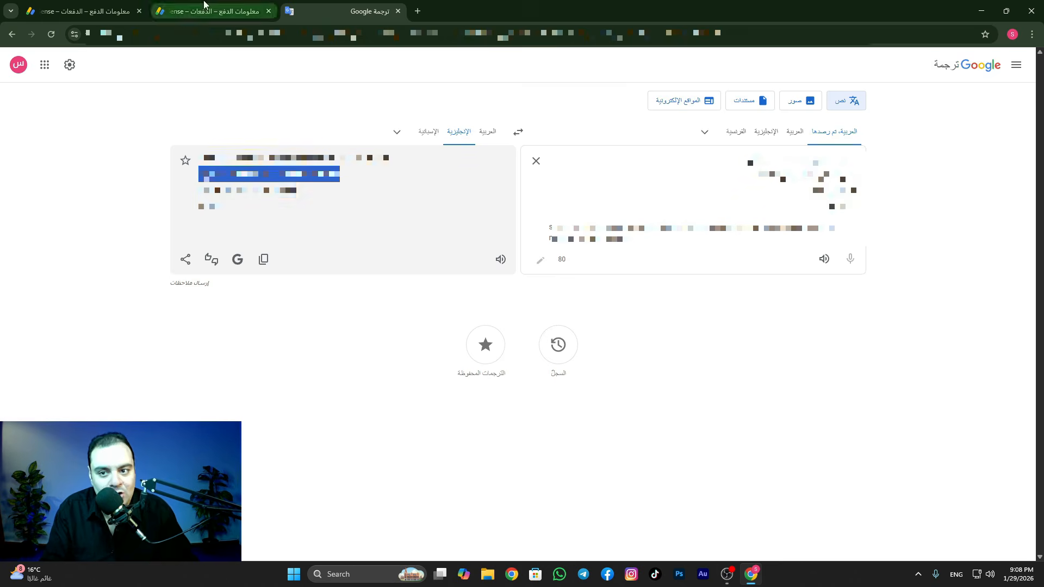
pyautogui.click(205, 5)
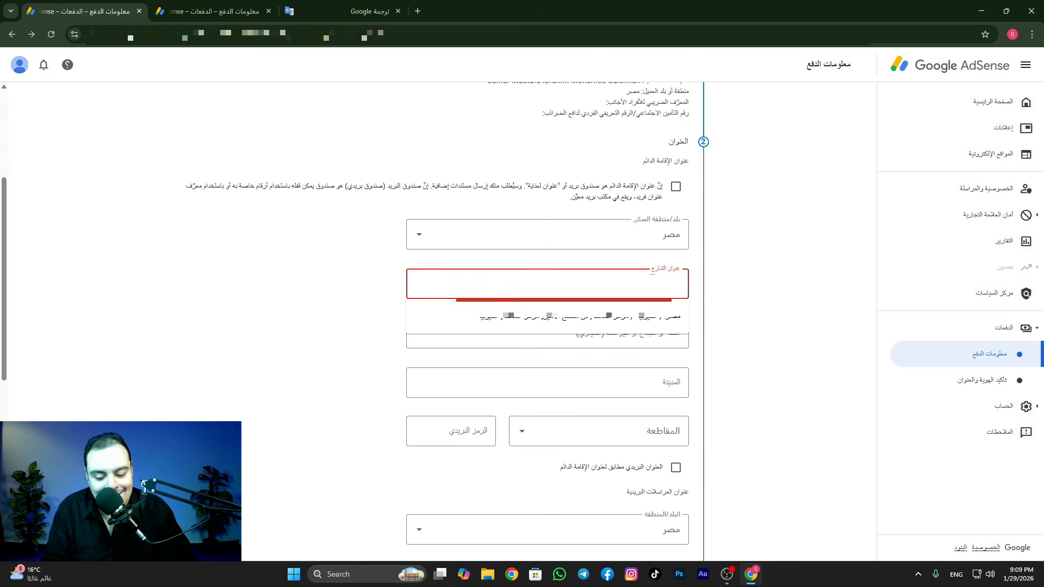
pyautogui.hotkey('ctrl', 'v')
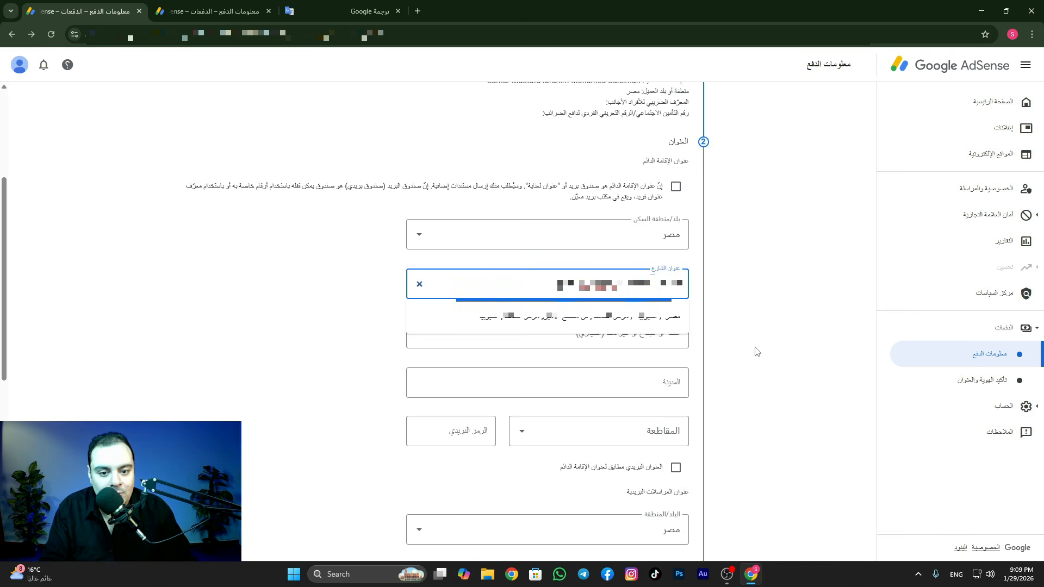
pyautogui.click(755, 352)
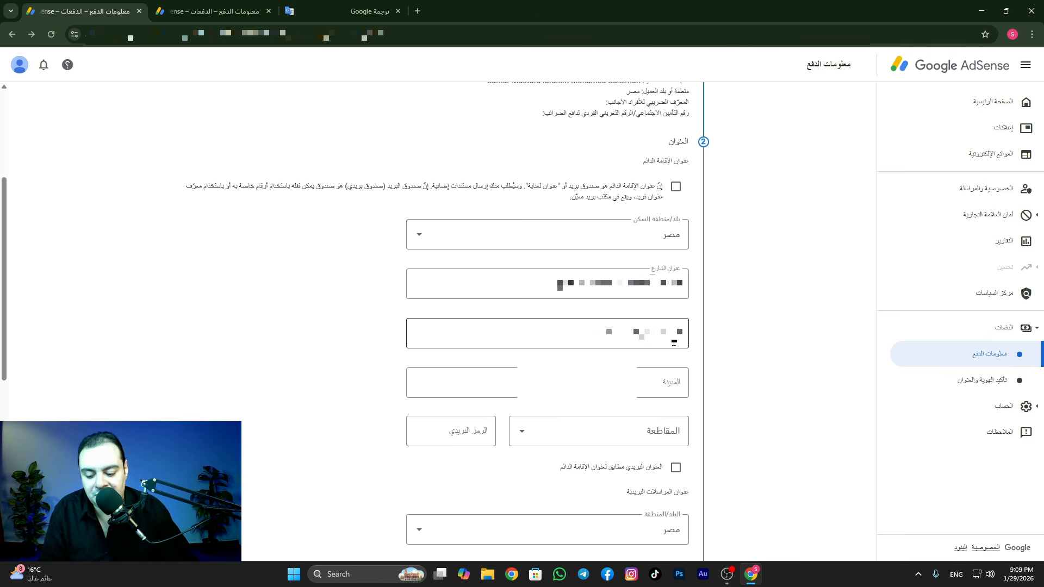
# Step: Copy the remaining translated address parts into the apartment detail and the city of the permanent residence
pyautogui.click(673, 342)
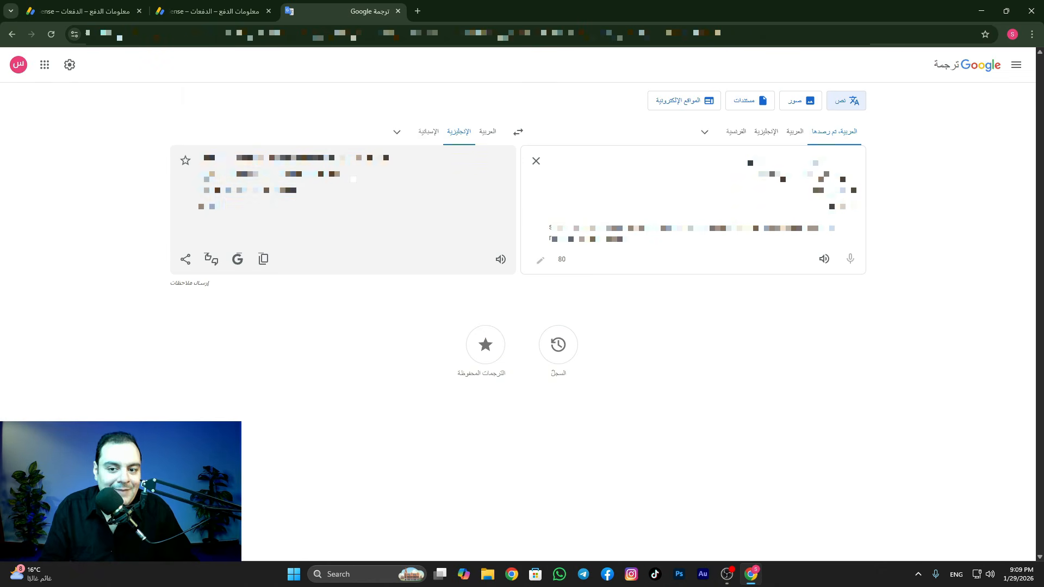
pyautogui.moveTo(354, 179); pyautogui.dragTo(279, 183)
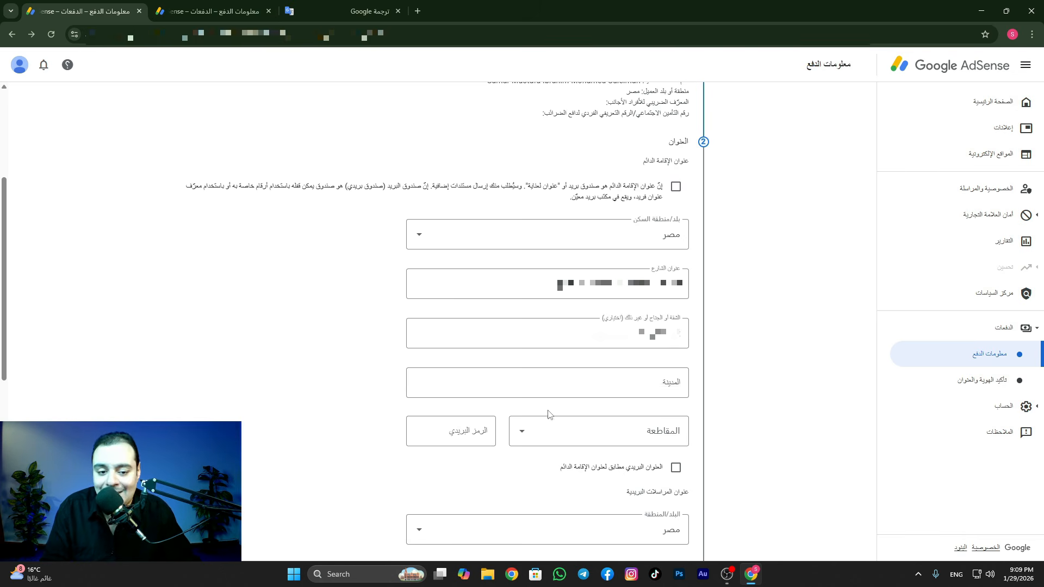
pyautogui.click(648, 385)
pyautogui.hotkey('ctrl', 'v')
# Step: Choose the account holder's governorate for the permanent residence address
pyautogui.scroll(-2, 647, 385)
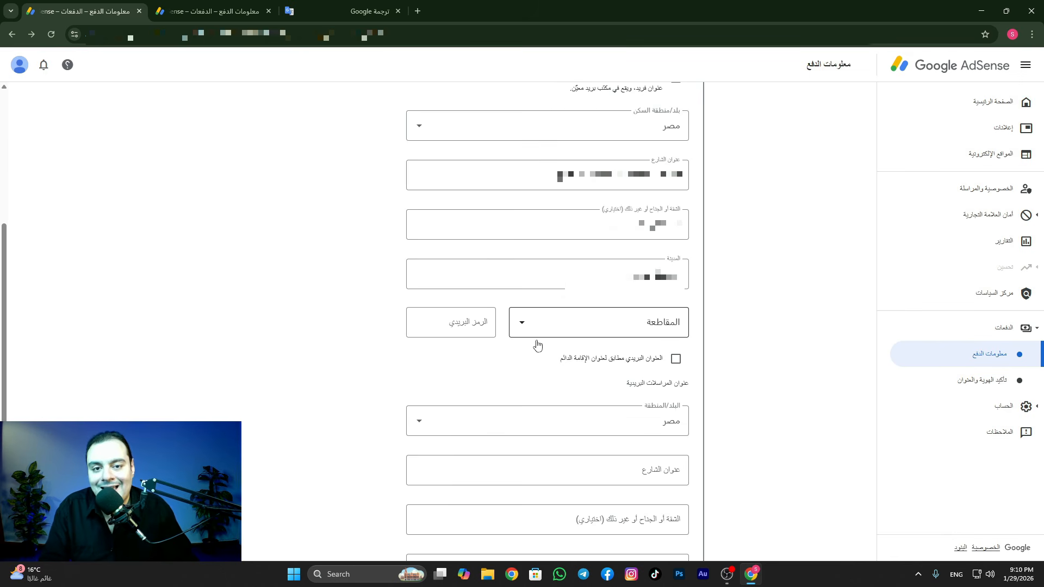
pyautogui.click(646, 326)
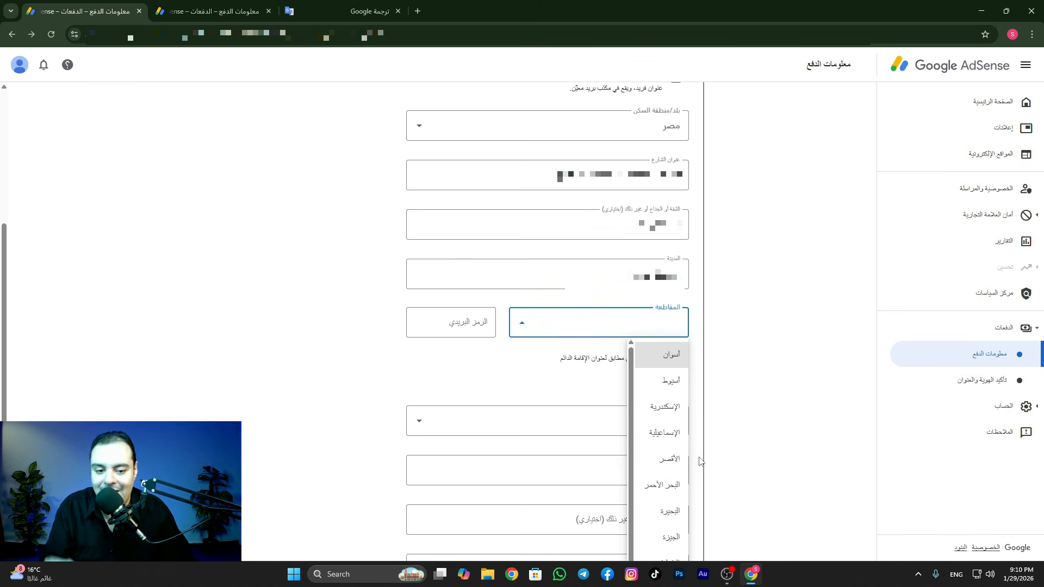
pyautogui.scroll(-3, 672, 533)
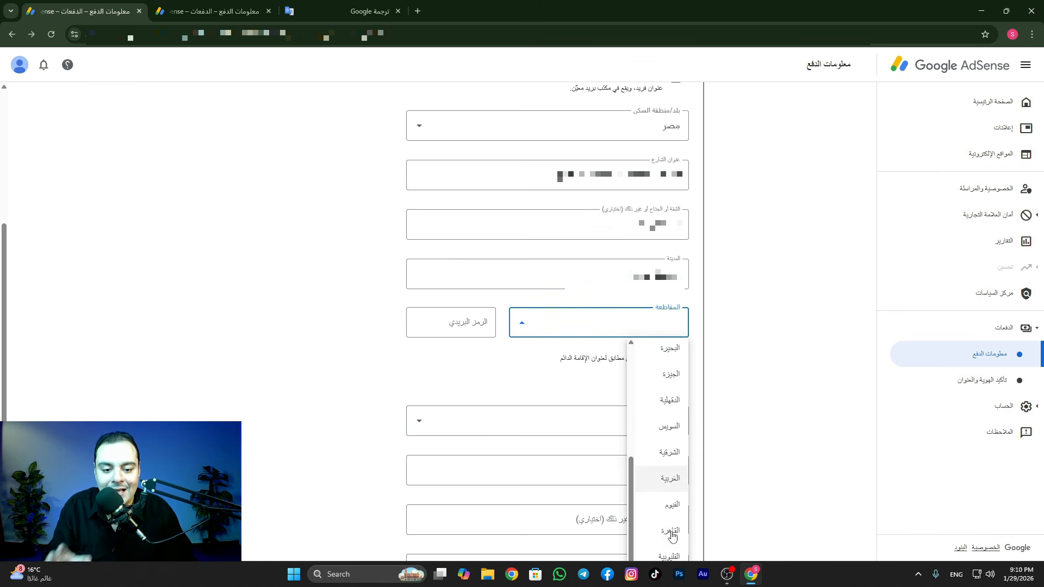
pyautogui.click(673, 460)
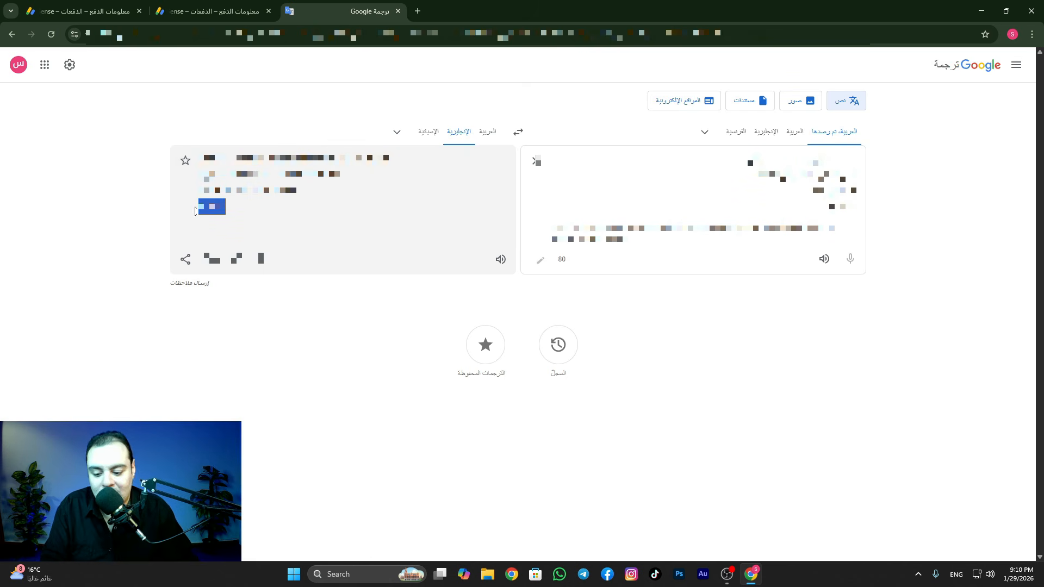
# Step: Enter the postal code, mark the mailing address as identical to the permanent residence and continue to the tax treaty section
pyautogui.click(90, 11)
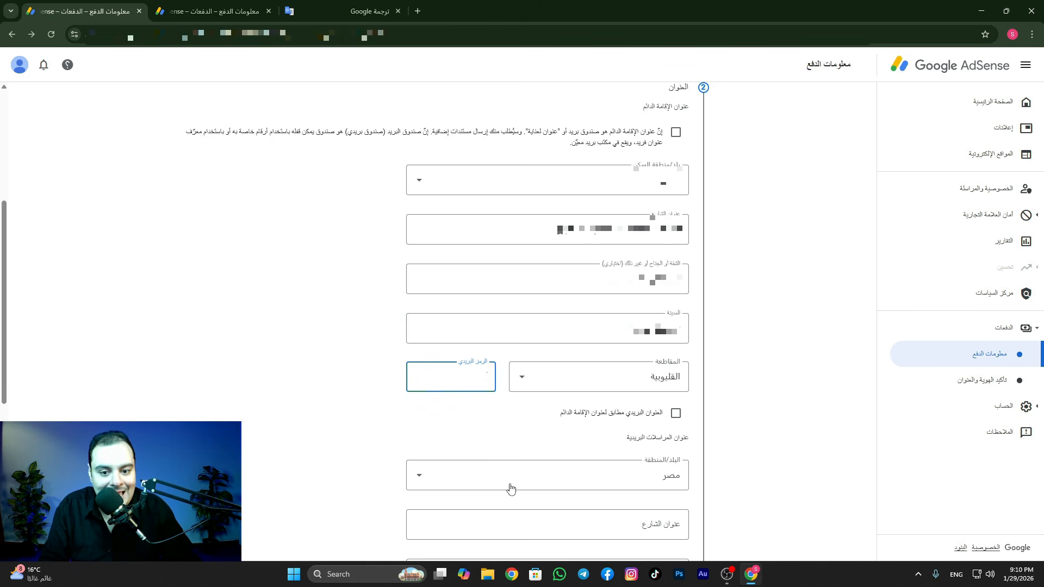
pyautogui.write('1')
pyautogui.click(828, 411)
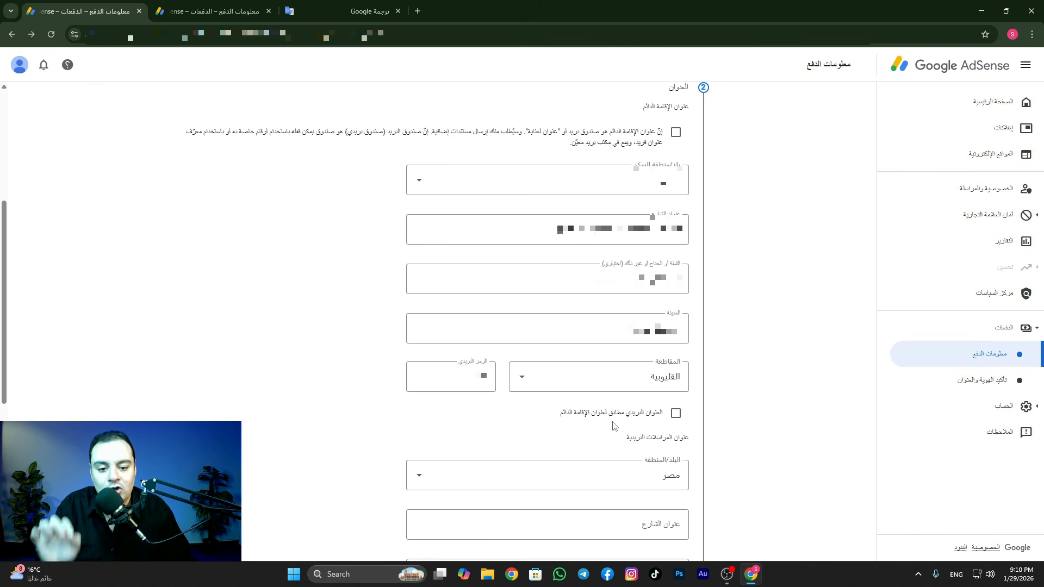
pyautogui.click(676, 413)
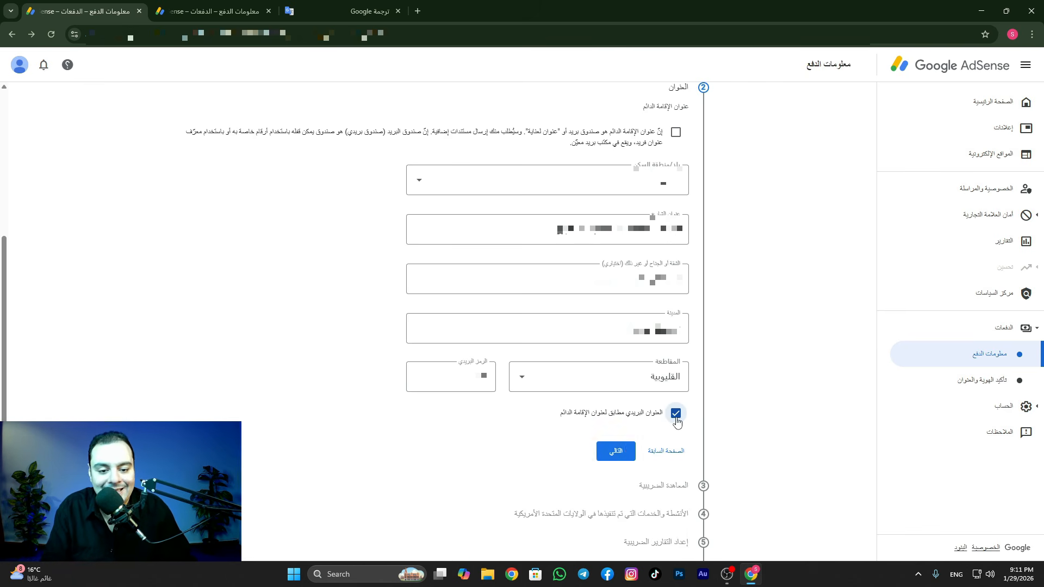
pyautogui.click(616, 451)
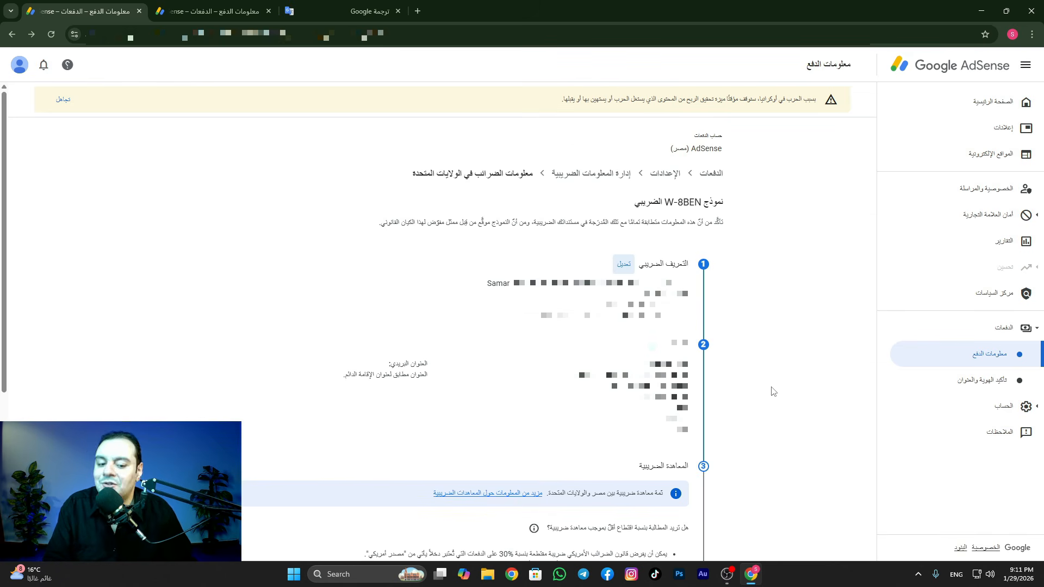
# Step: Declare not being eligible for a reduced withholding rate under the tax treaty and continue to the US activities section
pyautogui.scroll(-5, 773, 392)
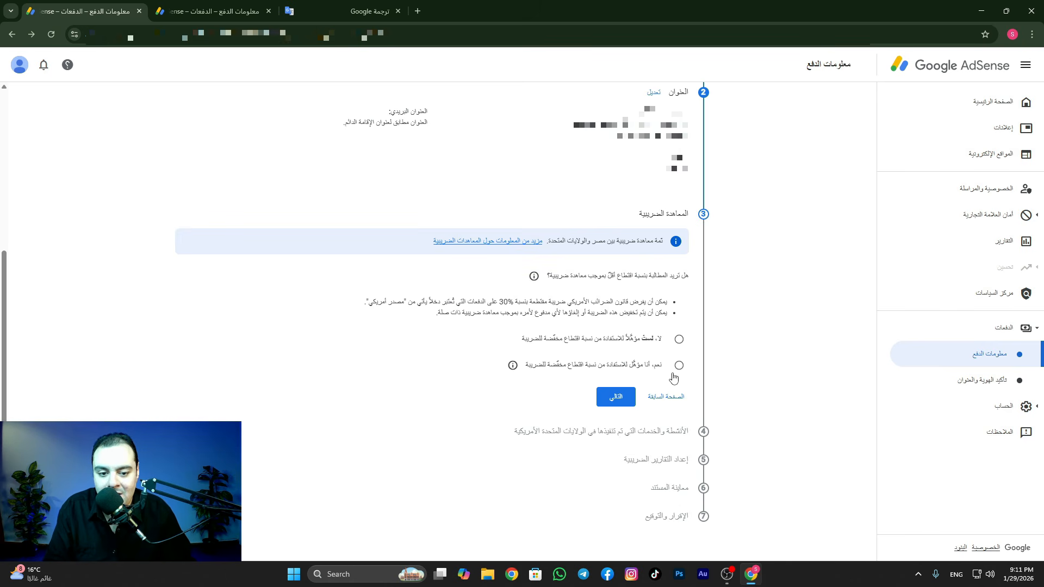
pyautogui.click(682, 338)
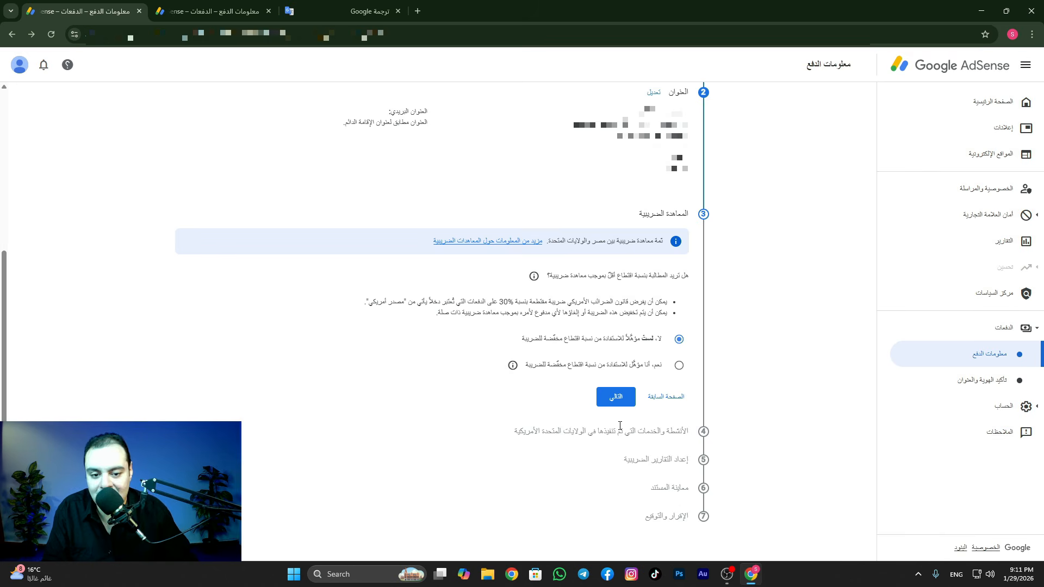
pyautogui.click(616, 397)
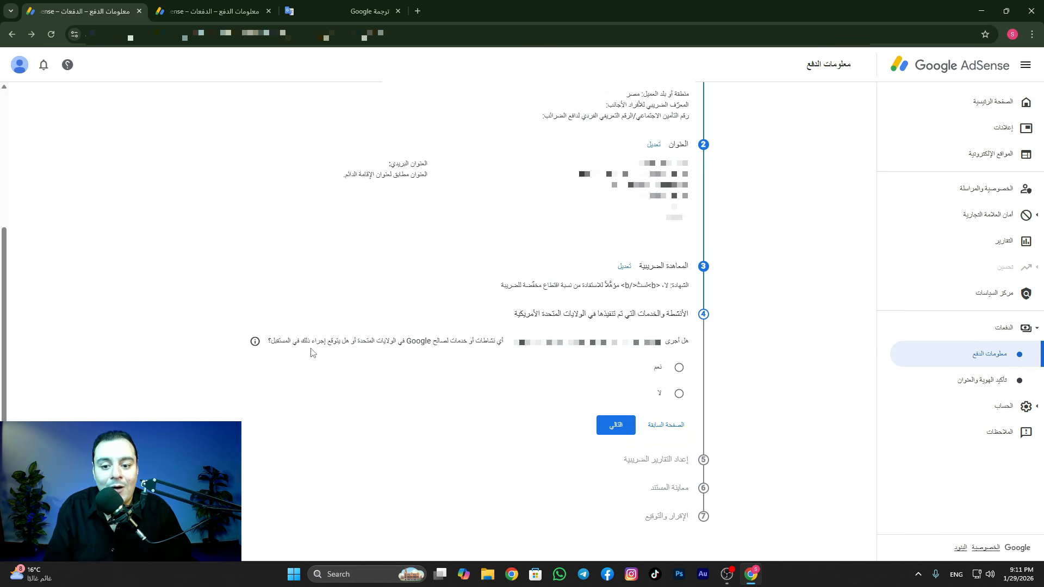
# Step: Answer No to activities performed in the US, certify that services are performed outside it, and continue to tax reporting
pyautogui.click(675, 396)
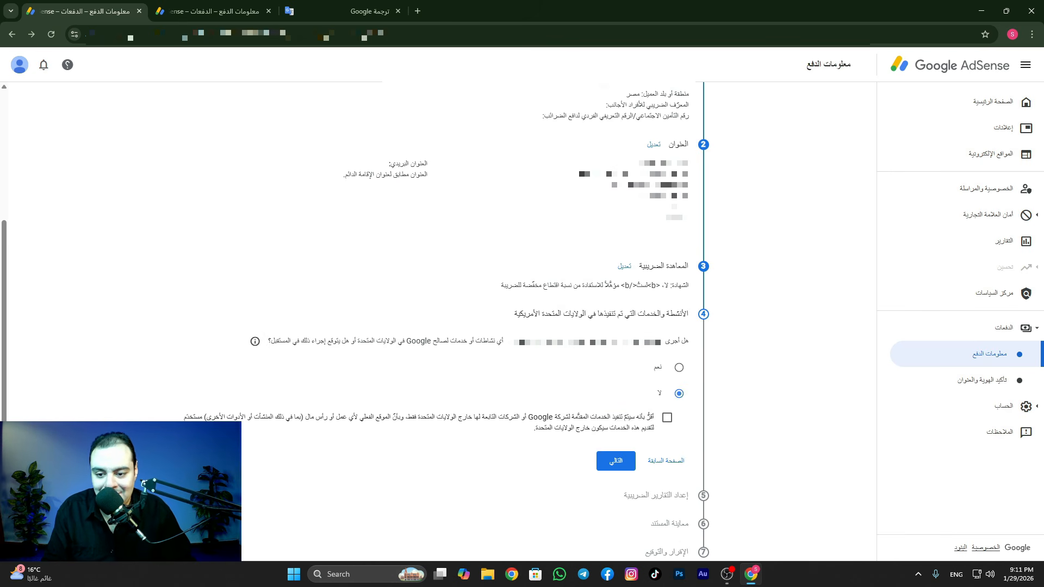
pyautogui.click(666, 420)
pyautogui.click(619, 467)
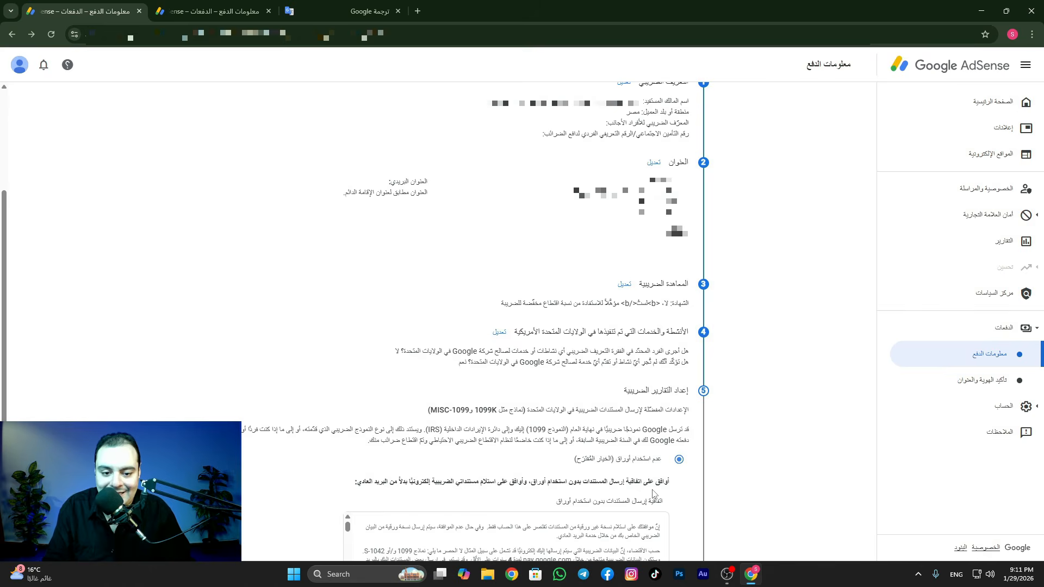
# Step: Keep paperless delivery for tax documents, confirm that the generated W-8BEN document has been reviewed and continue to certification
pyautogui.scroll(-3, 692, 324)
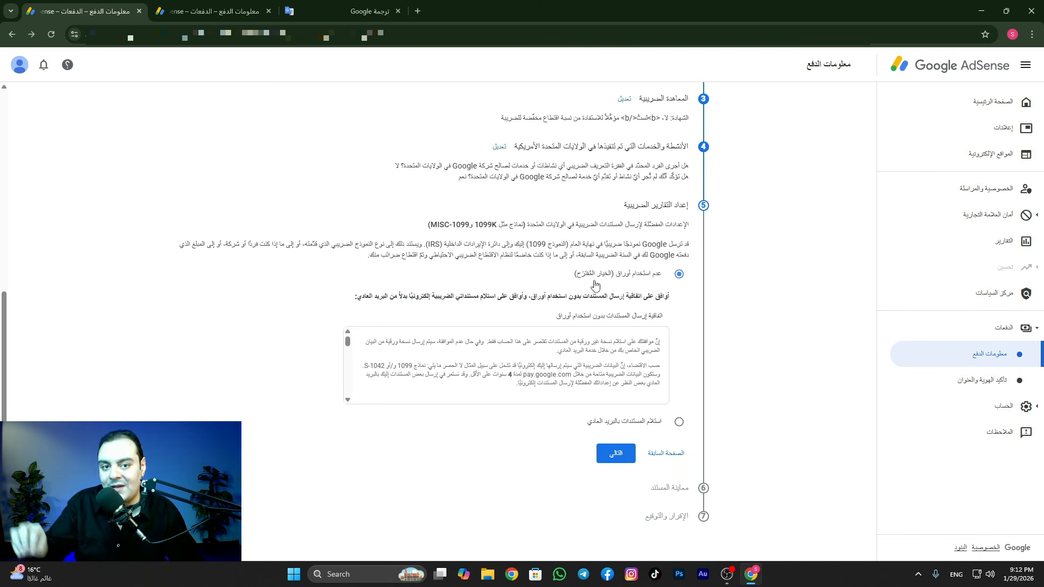
pyautogui.click(614, 452)
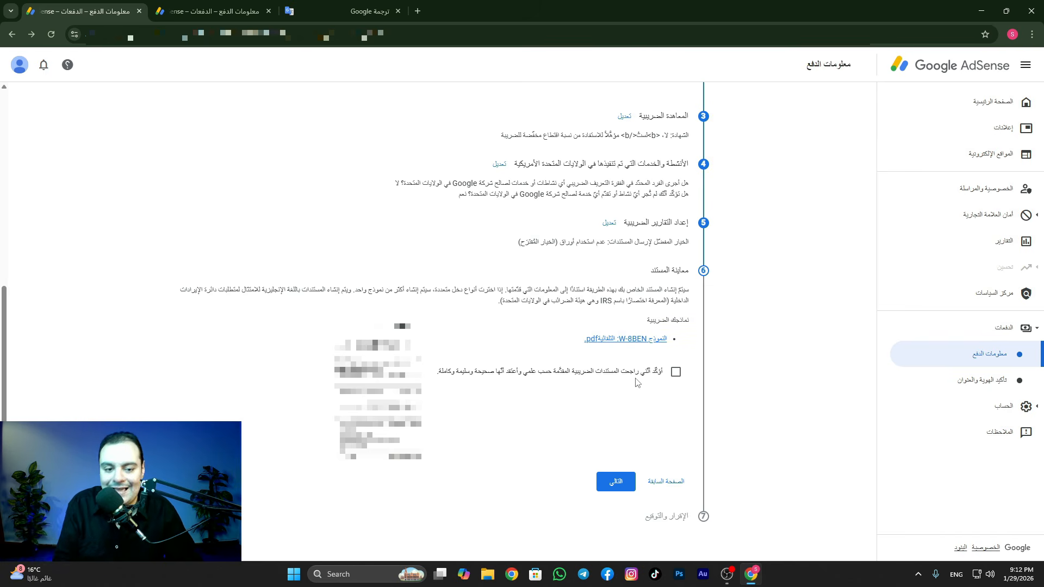
pyautogui.click(674, 374)
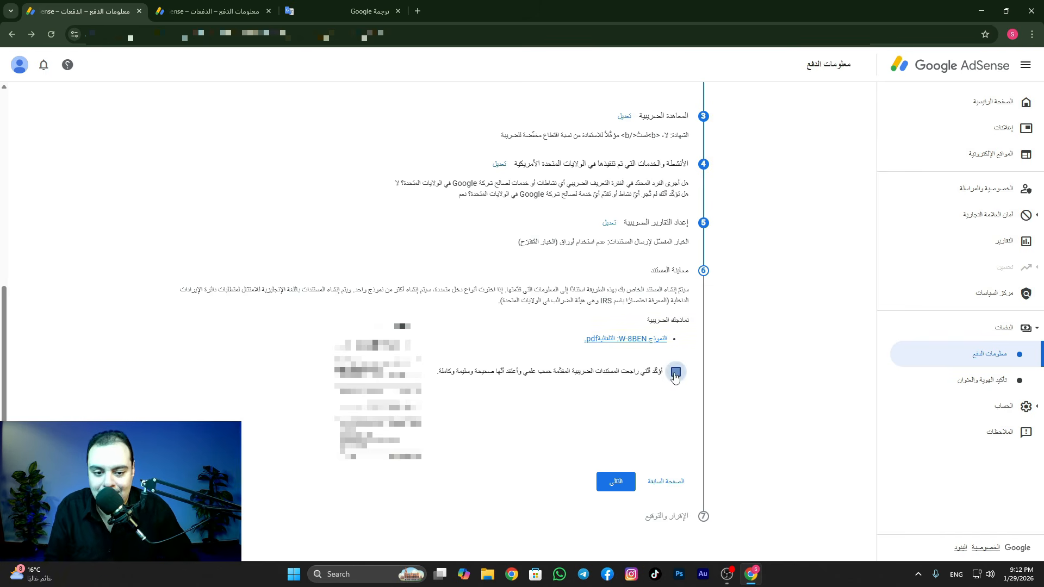
pyautogui.click(613, 489)
# Step: Accept the tax certification under penalty of perjury and the affidavit of unchanged status dating from 1 January 2020
pyautogui.scroll(-5, 614, 490)
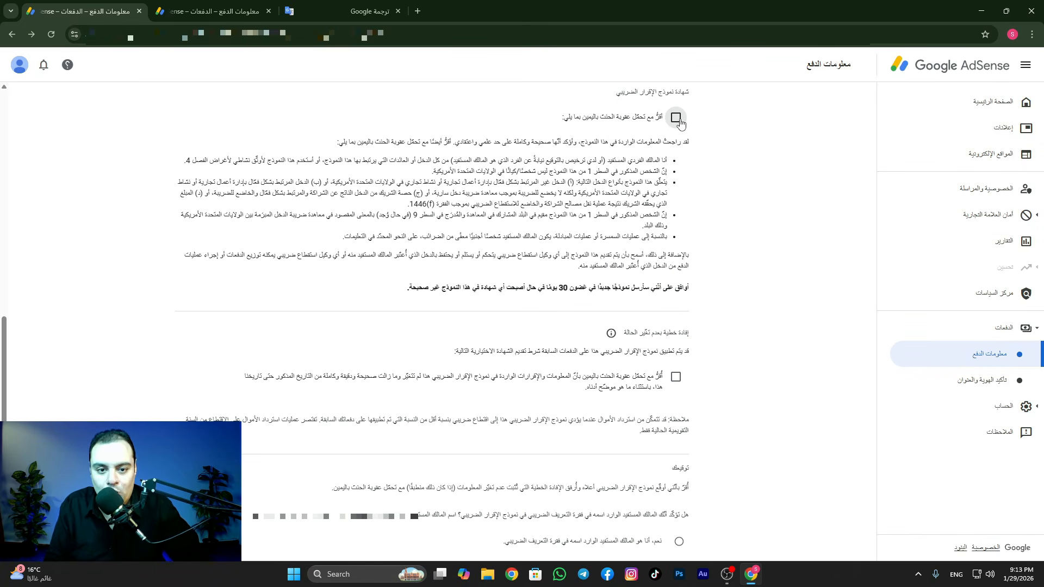
pyautogui.click(679, 121)
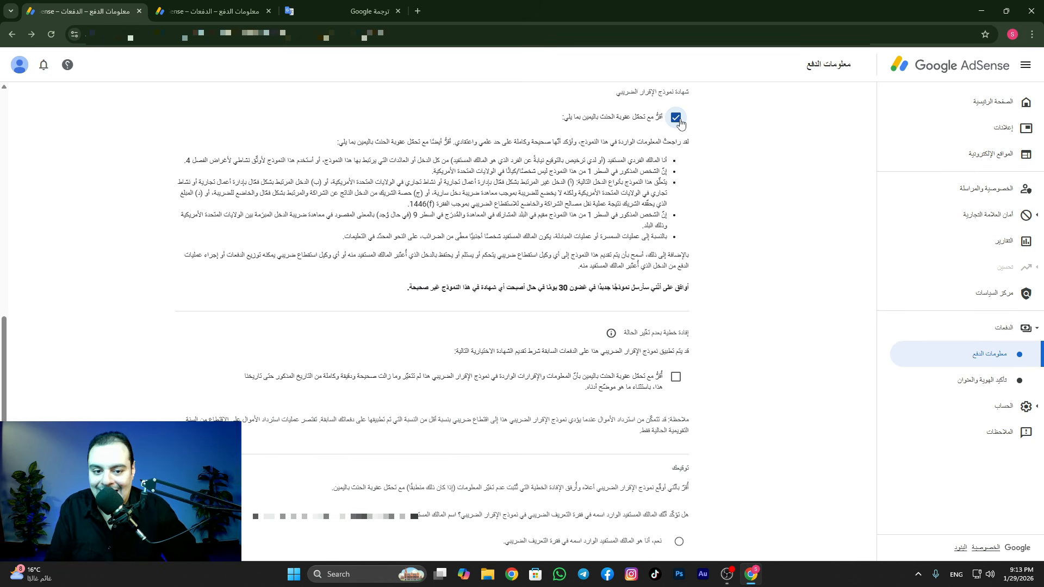
pyautogui.click(676, 378)
pyautogui.scroll(-5, 677, 379)
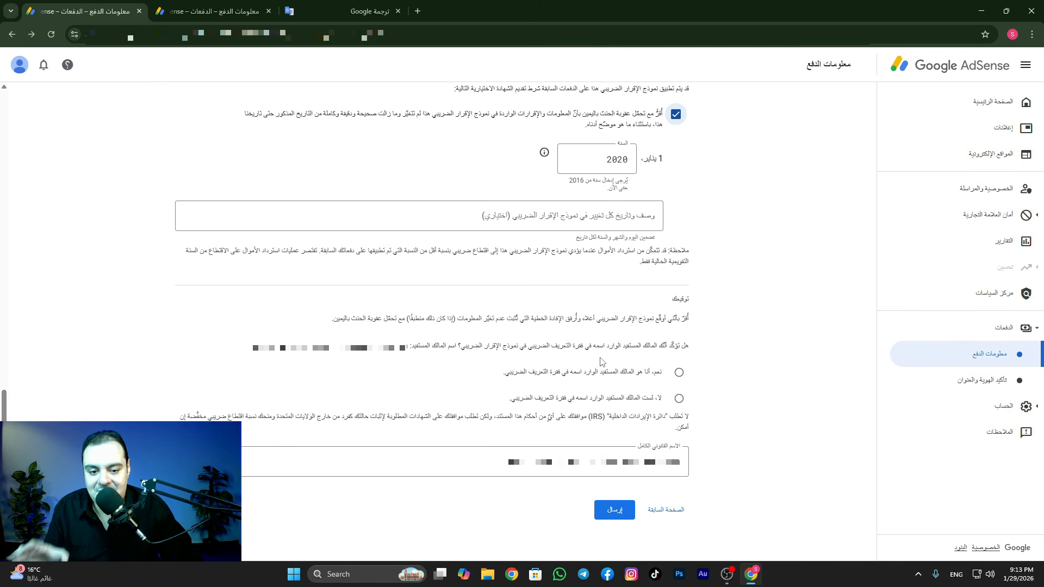
# Step: Confirm that the signer is the beneficial owner named in the tax identity section and submit the W-8BEN form
pyautogui.click(679, 372)
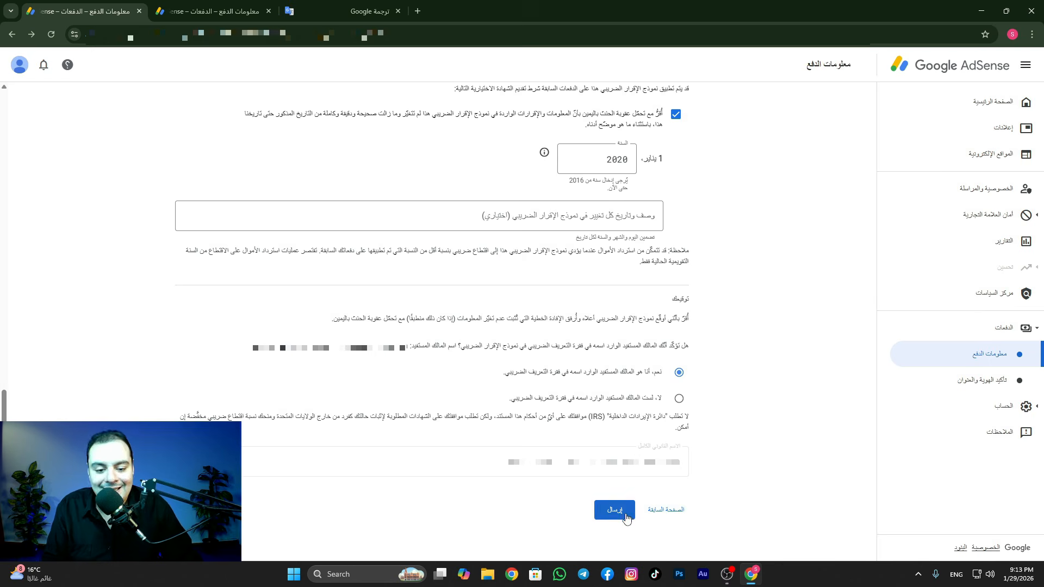
pyautogui.click(624, 514)
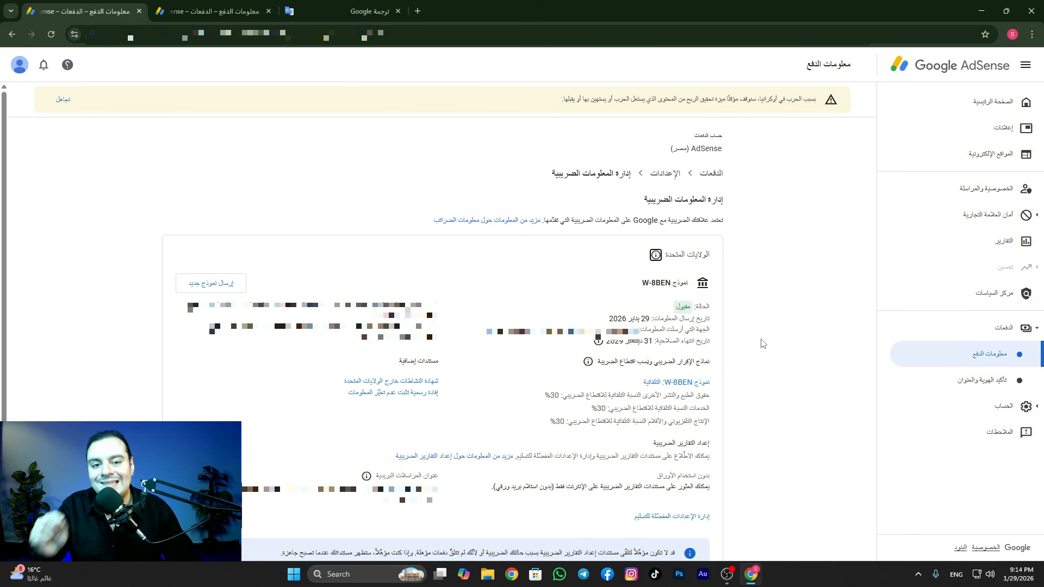
pyautogui.scroll(-1, 761, 343)
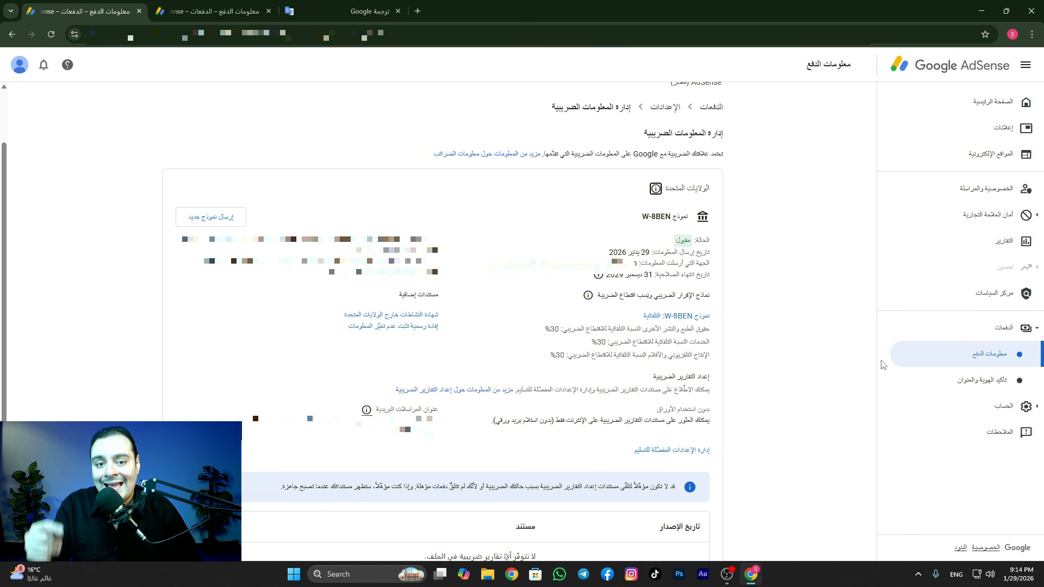